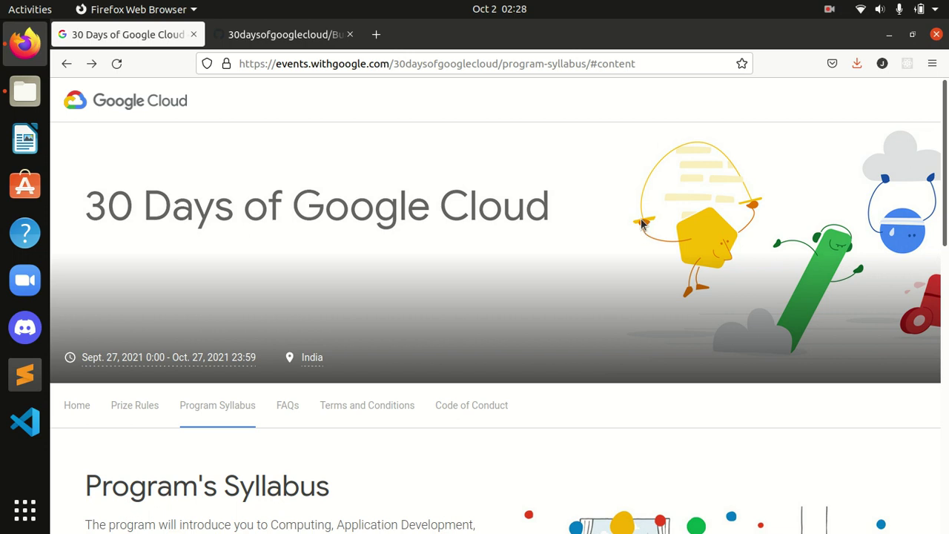
# - Open the Build and Secure Networks in Google Cloud quest from the Track 1 syllabus and go to its Challenge Lab
pyautogui.moveTo(945, 141); pyautogui.dragTo(945, 345)
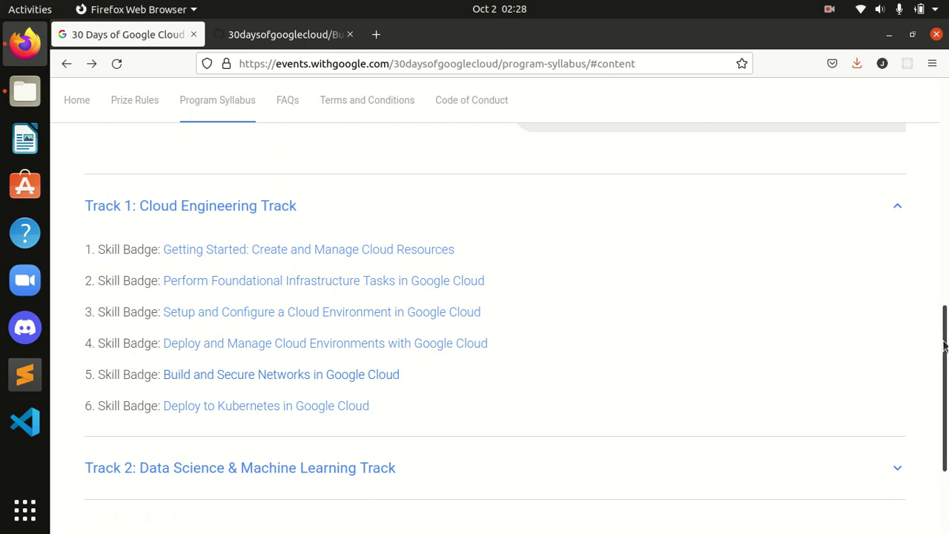
pyautogui.click(329, 379)
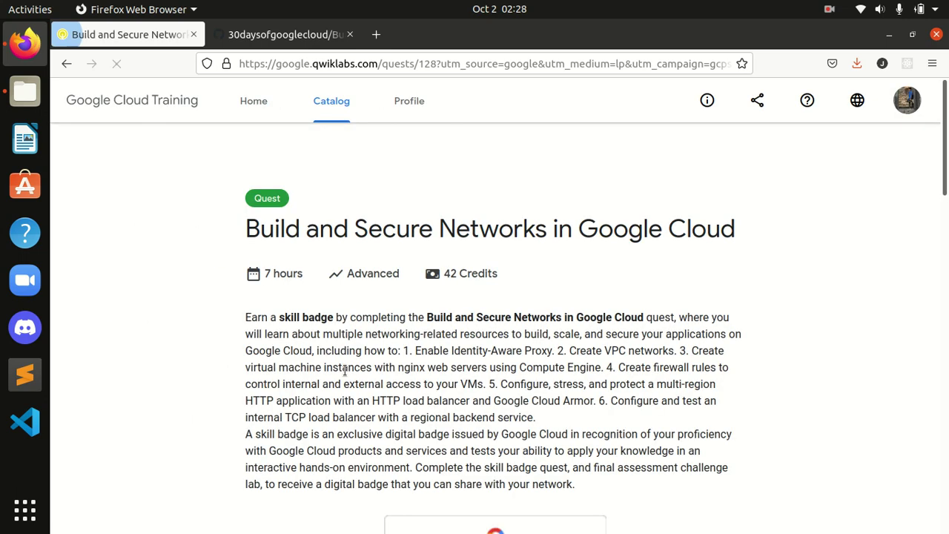
pyautogui.scroll(-15, 493, 326)
pyautogui.scroll(8, 493, 326)
pyautogui.moveTo(944, 298); pyautogui.dragTo(940, 478)
pyautogui.click(540, 345)
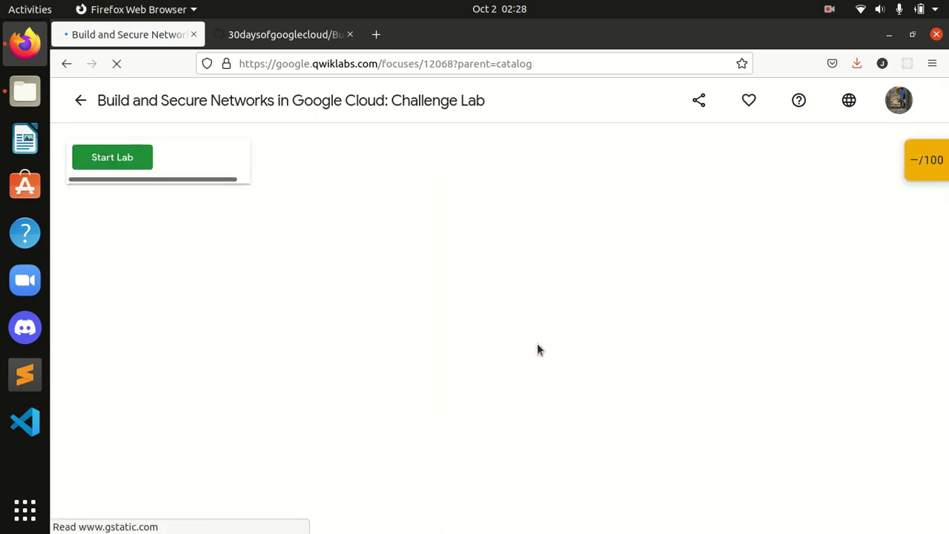
# - Review the gcloud commands listed for each task in the challenge lab file of the 30daysofgooglecloud GitHub repository
pyautogui.click(291, 36)
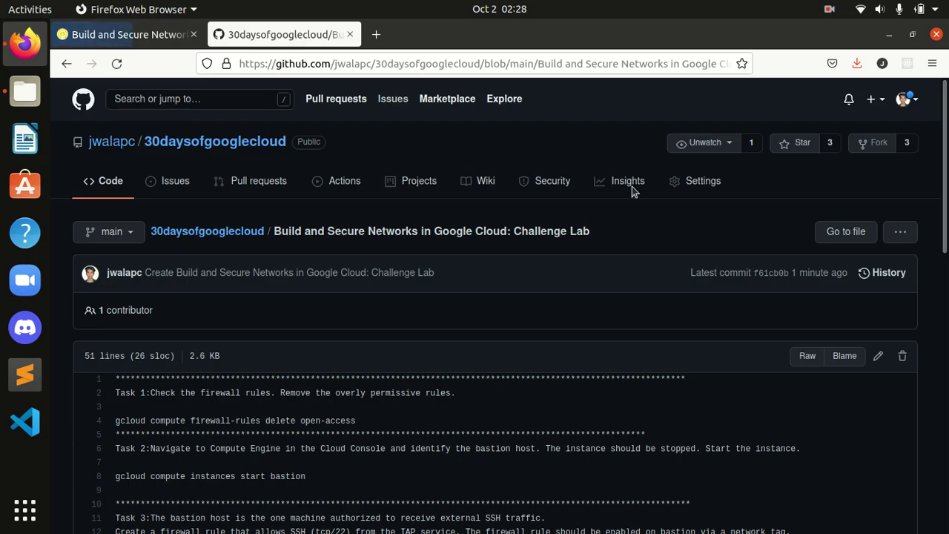
pyautogui.scroll(-2, 355, 92)
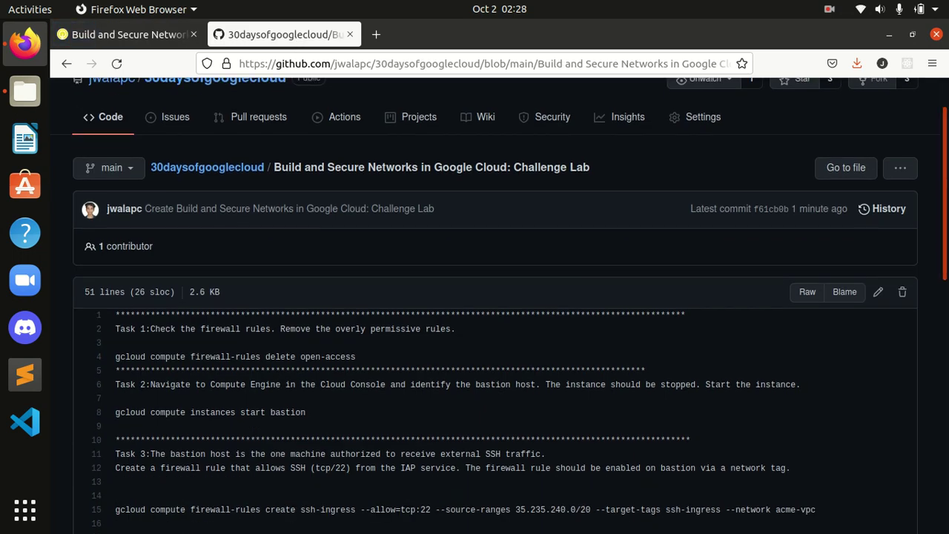
pyautogui.scroll(-4, 946, 232)
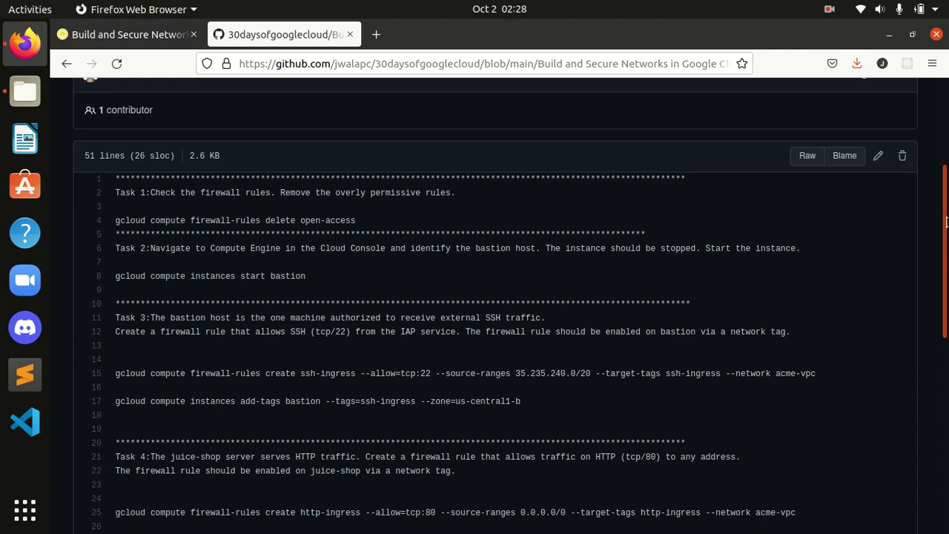
pyautogui.scroll(-3, 945, 232)
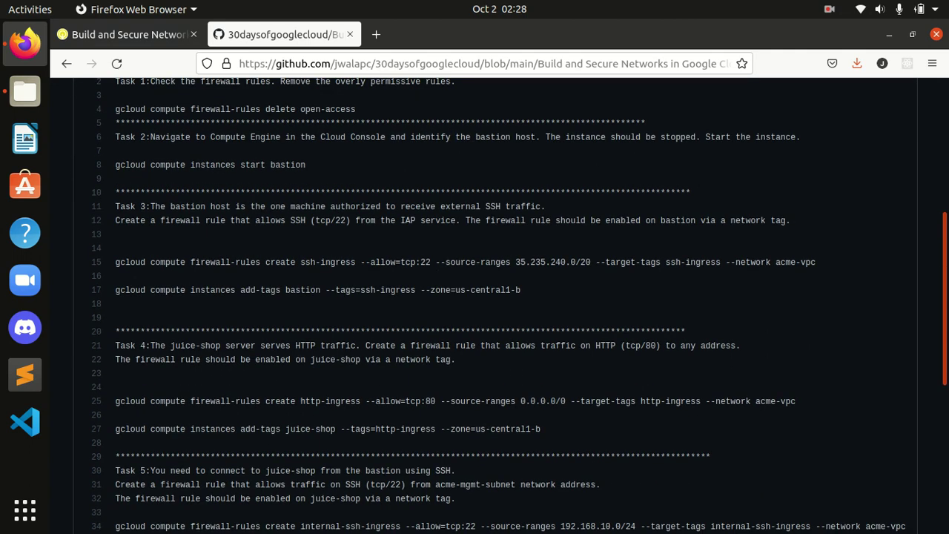
pyautogui.scroll(-5, 945, 232)
pyautogui.scroll(12, 942, 144)
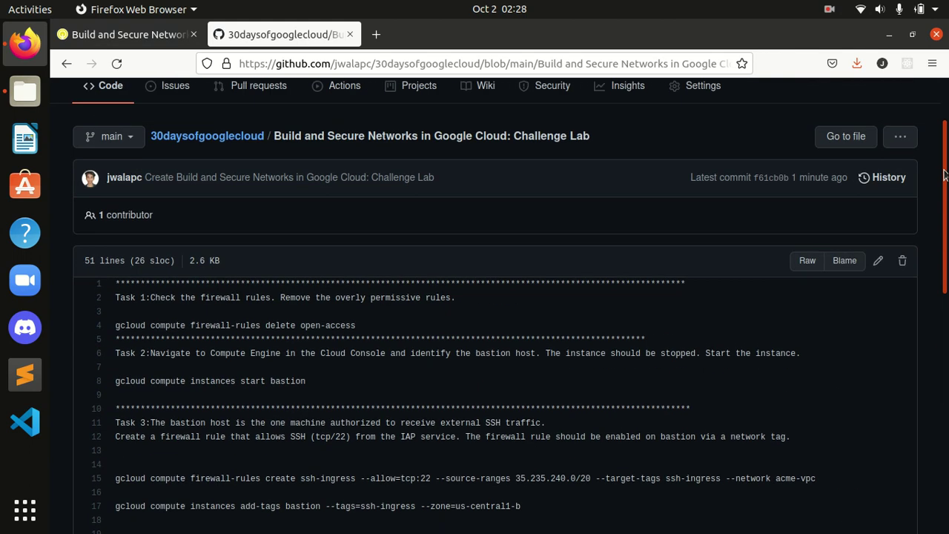
pyautogui.scroll(-1, 383, 351)
pyautogui.moveTo(943, 149); pyautogui.dragTo(943, 97)
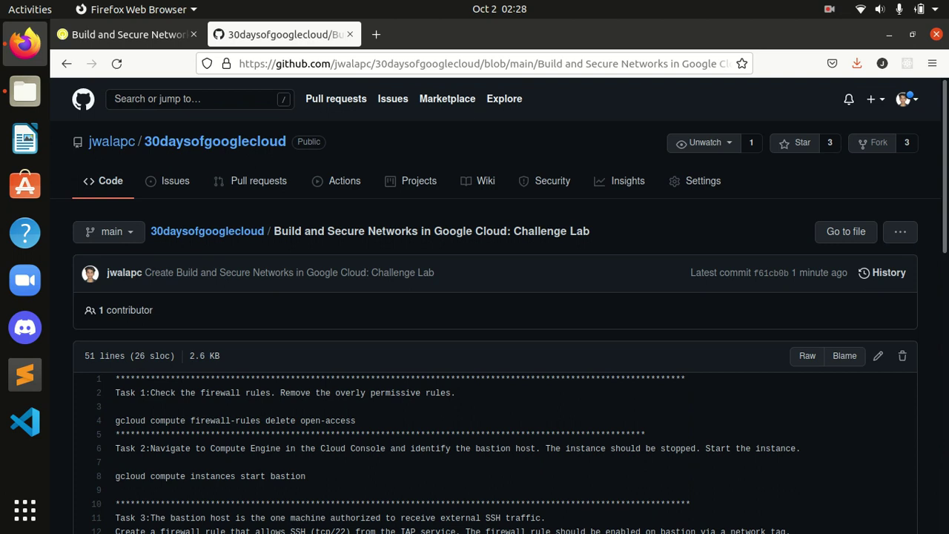
pyautogui.moveTo(944, 148)
pyautogui.mouseDown()
pyautogui.moveTo(943, 445)
pyautogui.moveTo(943, 144)
pyautogui.mouseUp()
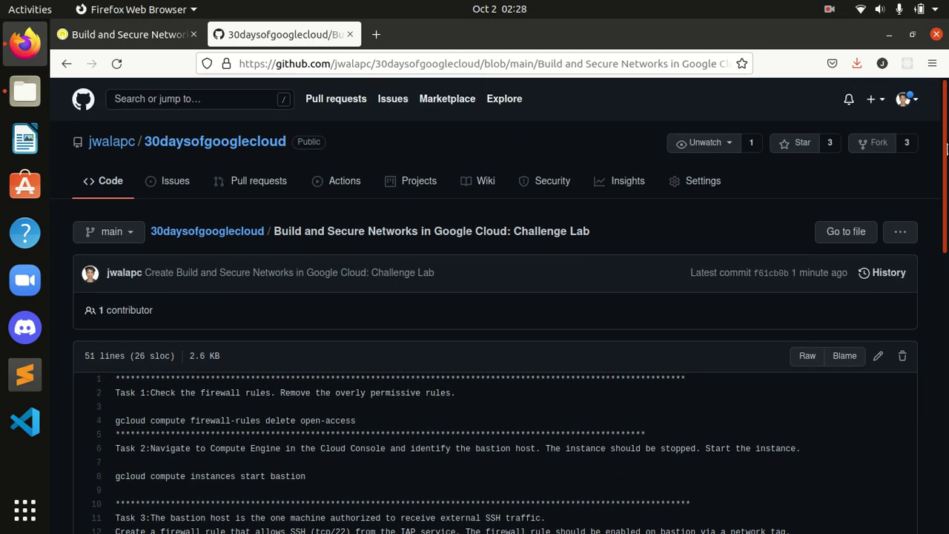
# - Start the challenge lab, charging its credits to the subscription
pyautogui.click(149, 37)
pyautogui.click(106, 165)
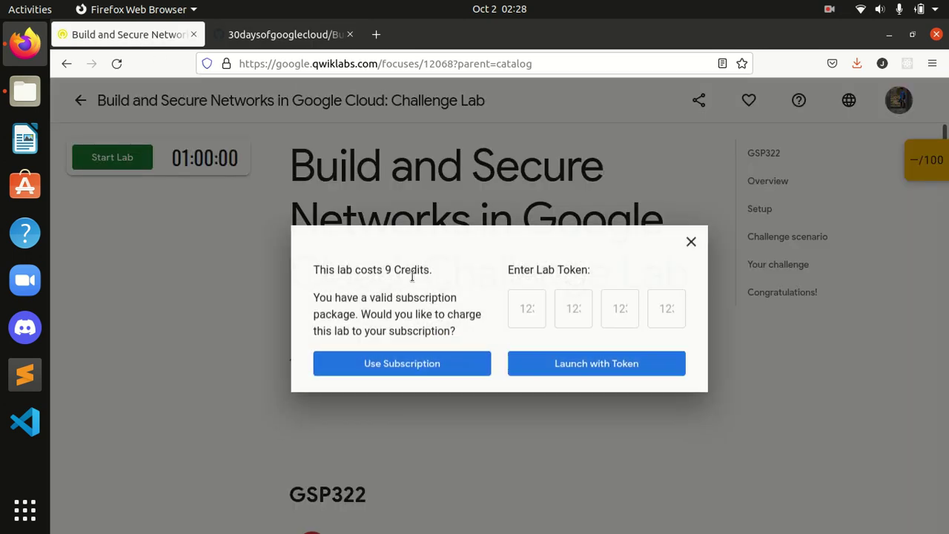
pyautogui.click(412, 363)
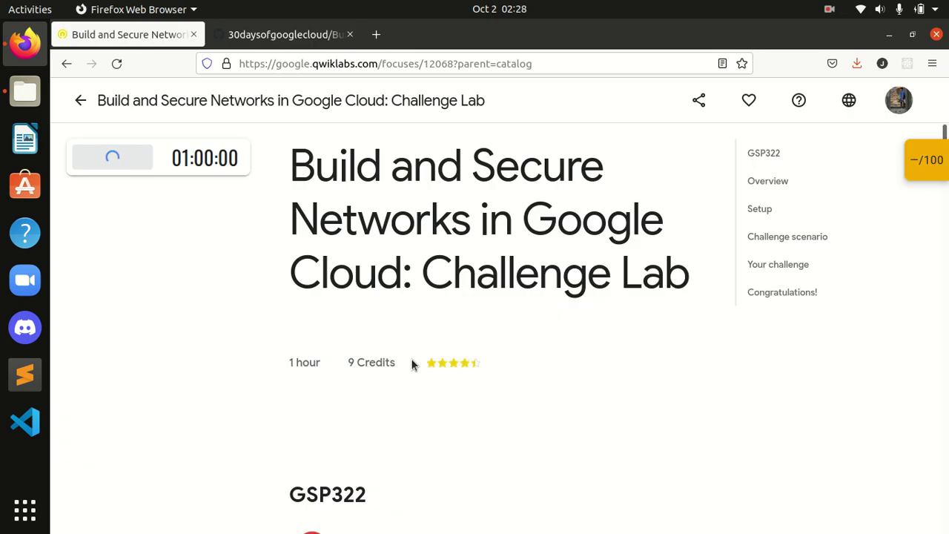
# - Read the lab's challenge scenario, firewall requirements and suggested order of actions
pyautogui.click(764, 239)
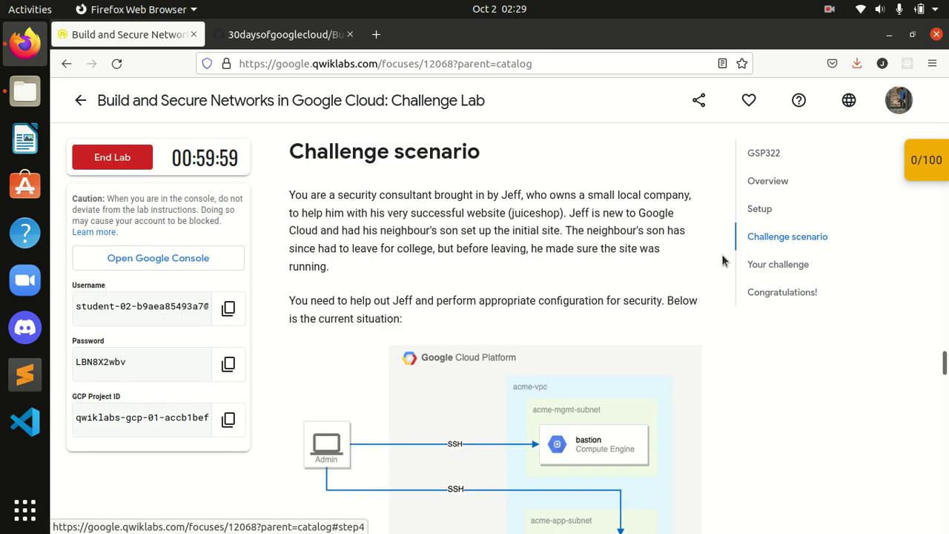
pyautogui.scroll(-2, 733, 284)
pyautogui.scroll(-5, 734, 284)
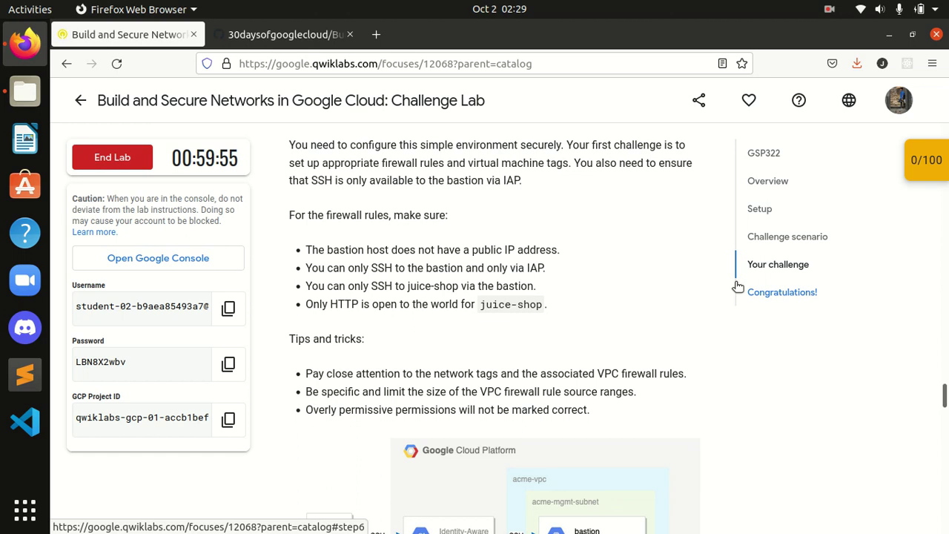
pyautogui.scroll(-10, 767, 296)
pyautogui.scroll(5, 641, 265)
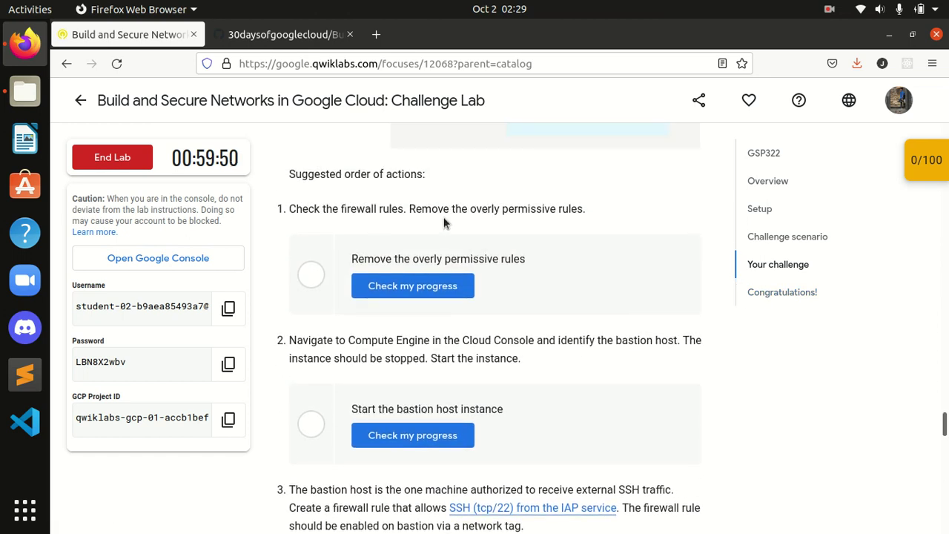
pyautogui.scroll(-4, 497, 312)
pyautogui.scroll(2, 497, 312)
pyautogui.scroll(2, 497, 320)
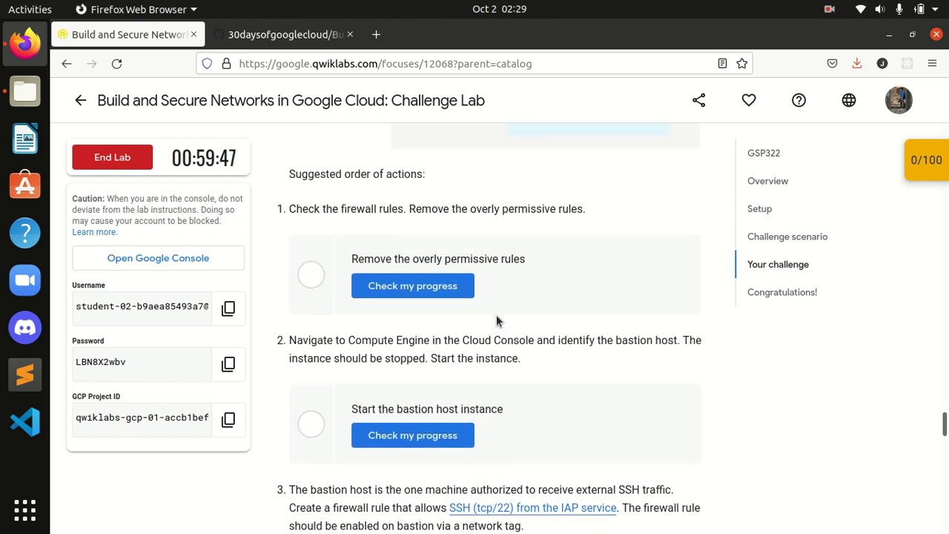
# - Open the Google console and submit the lab's username as a different account on the sign-in page
pyautogui.click(147, 257)
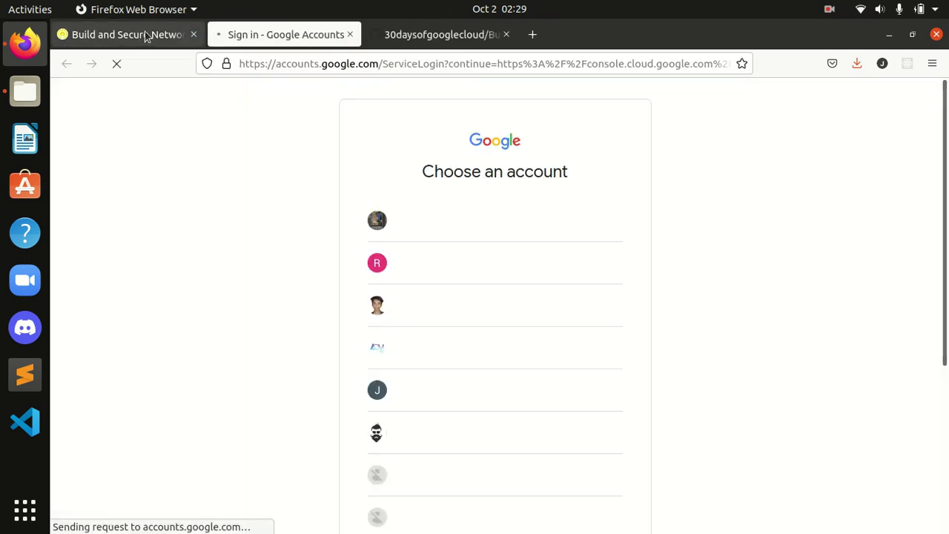
pyautogui.click(142, 35)
pyautogui.click(229, 308)
pyautogui.click(267, 34)
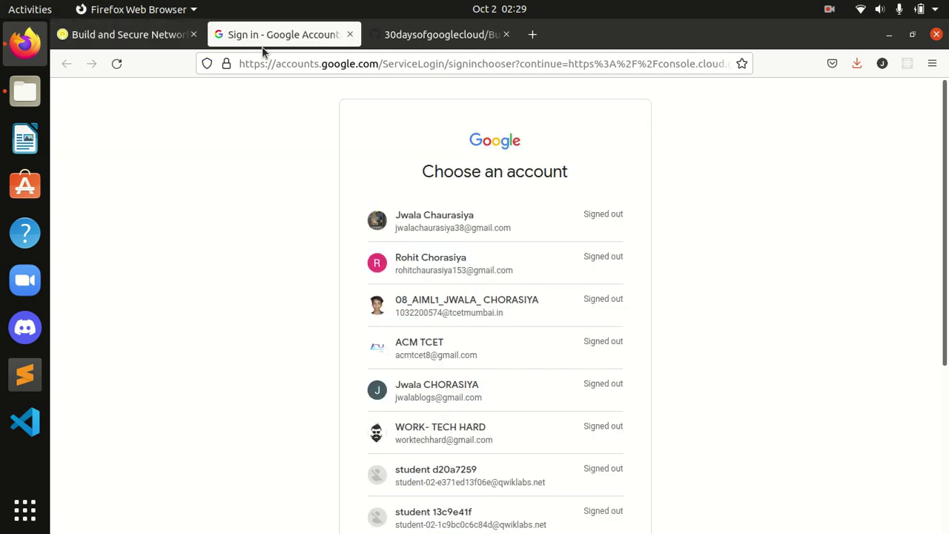
pyautogui.scroll(-4, 597, 327)
pyautogui.click(484, 410)
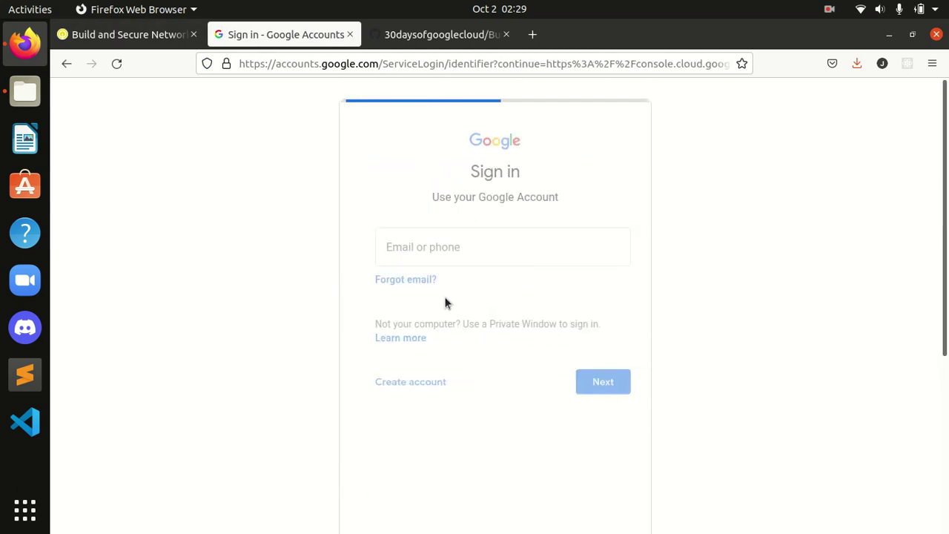
pyautogui.click(438, 288)
pyautogui.hotkey('ctrl', 'v')
pyautogui.click(599, 413)
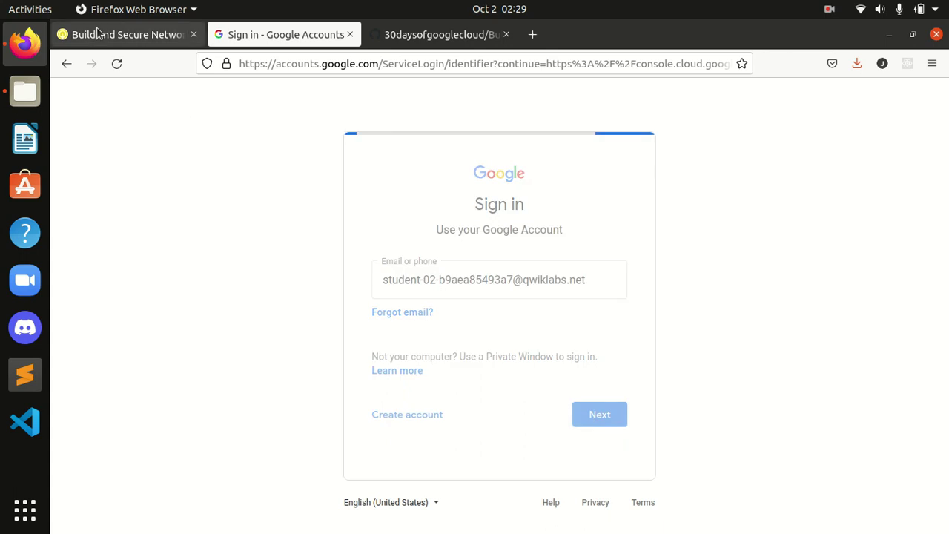
# - Copy the lab's account password into the Google sign-in page and submit it
pyautogui.click(79, 35)
pyautogui.click(228, 364)
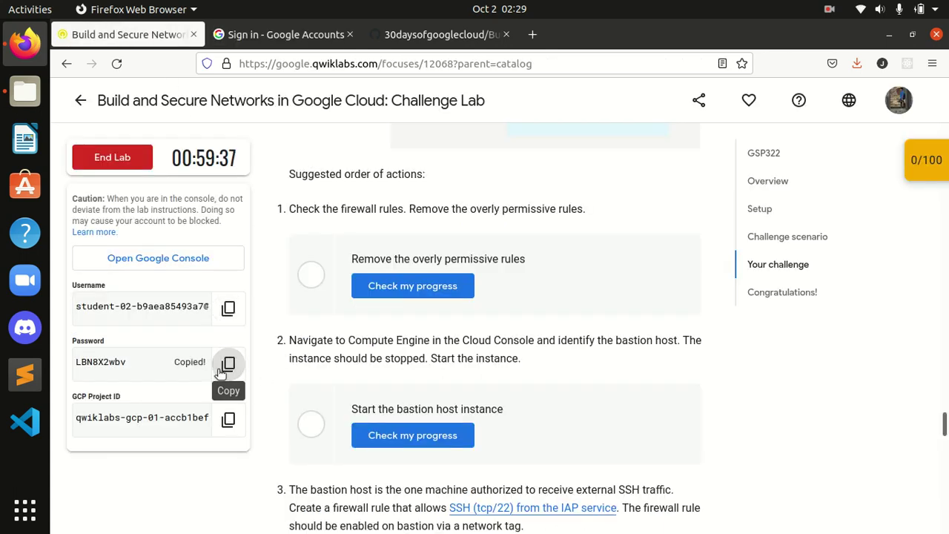
pyautogui.click(260, 35)
pyautogui.click(427, 306)
pyautogui.hotkey('ctrl', 'v')
pyautogui.click(583, 375)
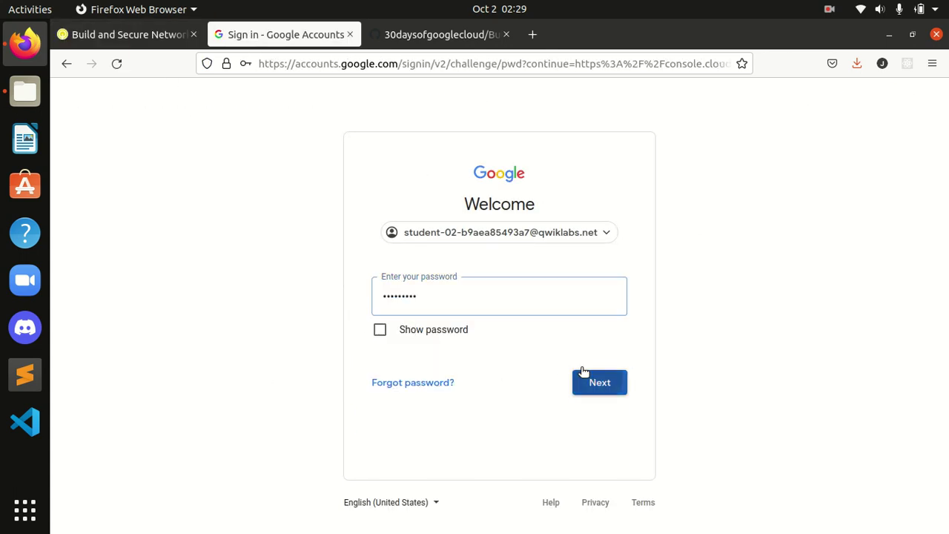
pyautogui.click(430, 240)
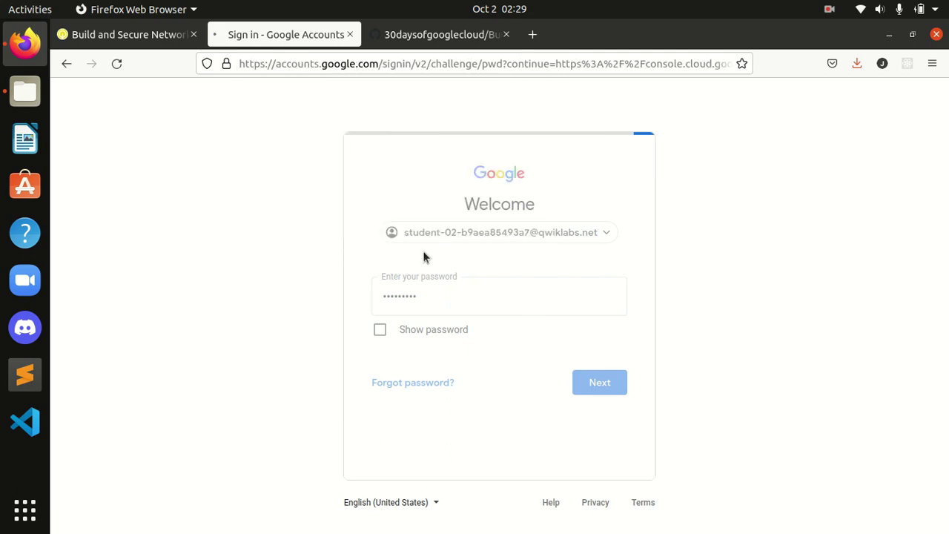
# - Finish the first sign-in by agreeing to the Google Cloud Platform welcome dialog and continuing to the project dashboard
pyautogui.click(428, 459)
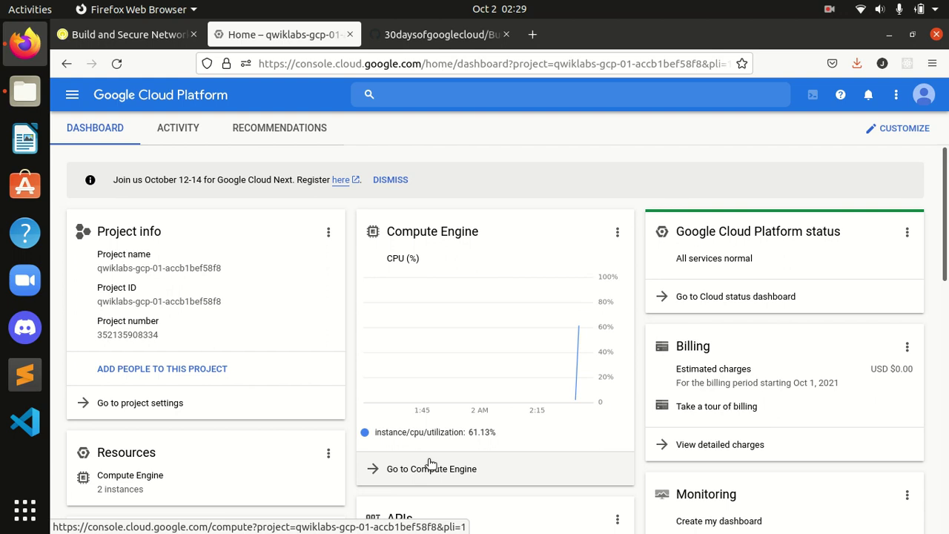
pyautogui.click(430, 464)
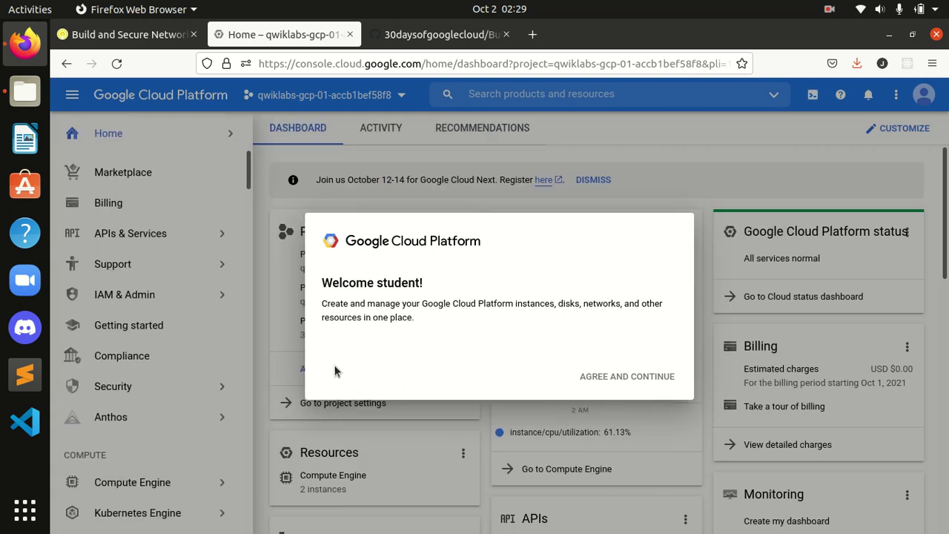
pyautogui.click(327, 367)
pyautogui.click(625, 445)
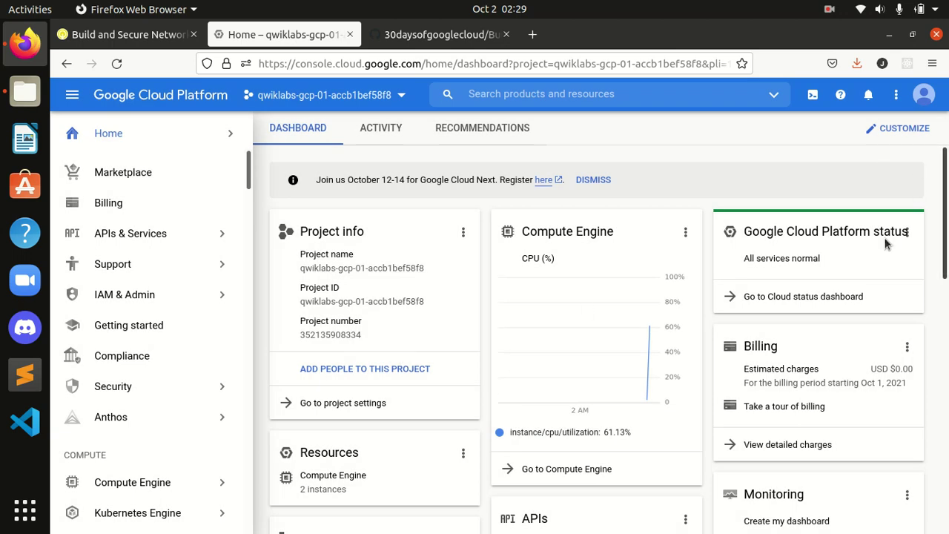
# - Activate Cloud Shell for the lab project and continue past its introduction
pyautogui.click(132, 43)
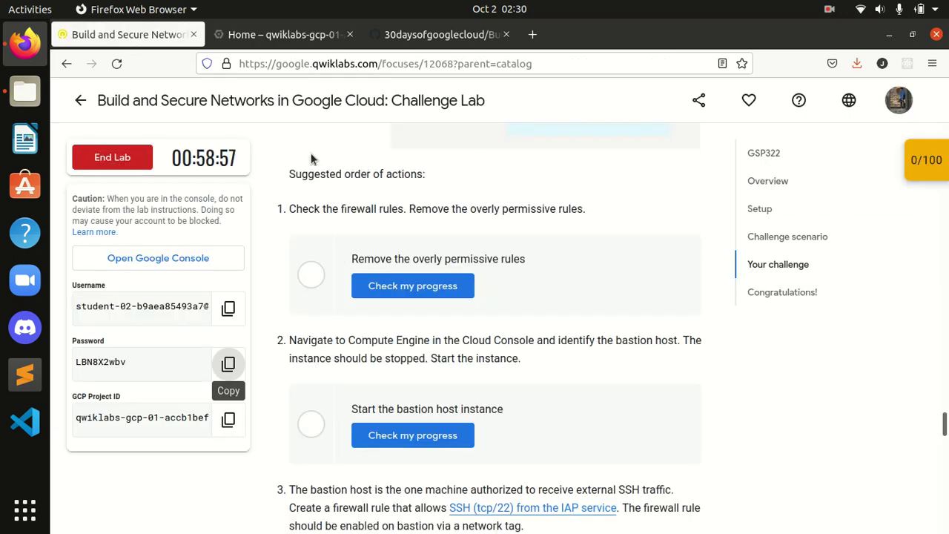
pyautogui.click(290, 45)
pyautogui.click(818, 101)
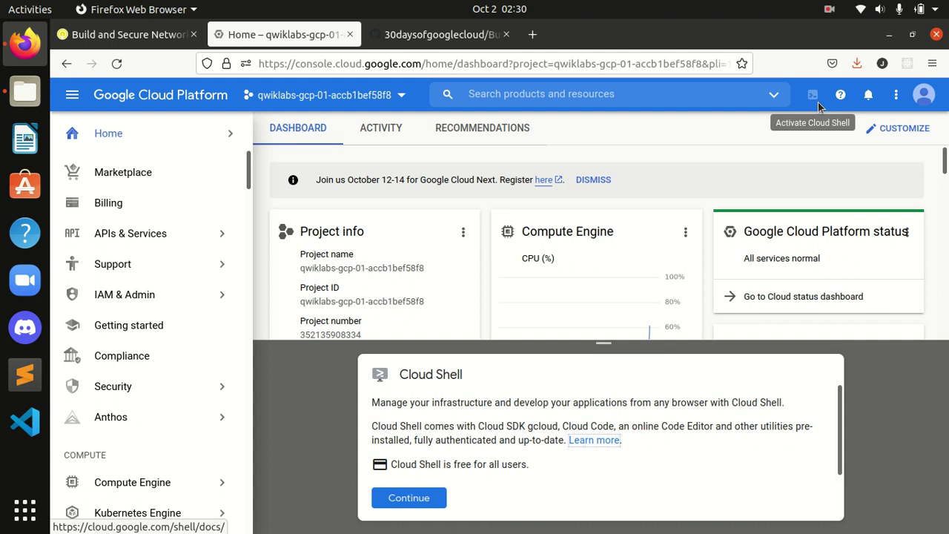
pyautogui.click(397, 506)
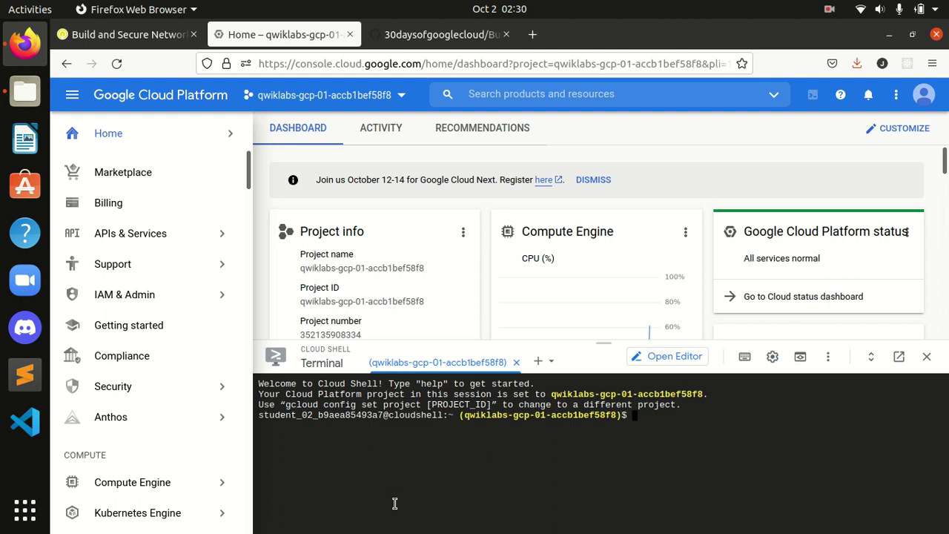
# - Run "gcloud auth list" in Cloud Shell and authorize its use of the account credentials
pyautogui.write('gcloud auth list')
pyautogui.press('Return')
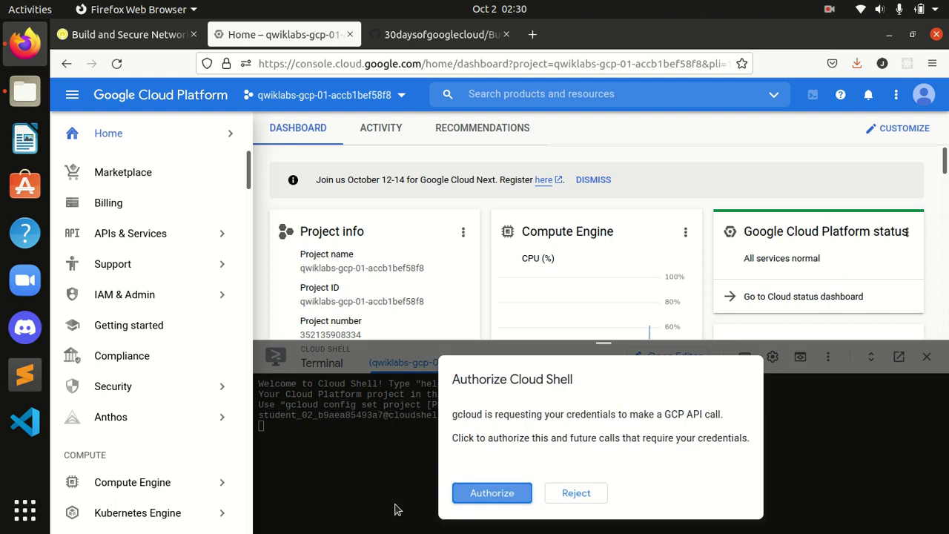
pyautogui.click(460, 491)
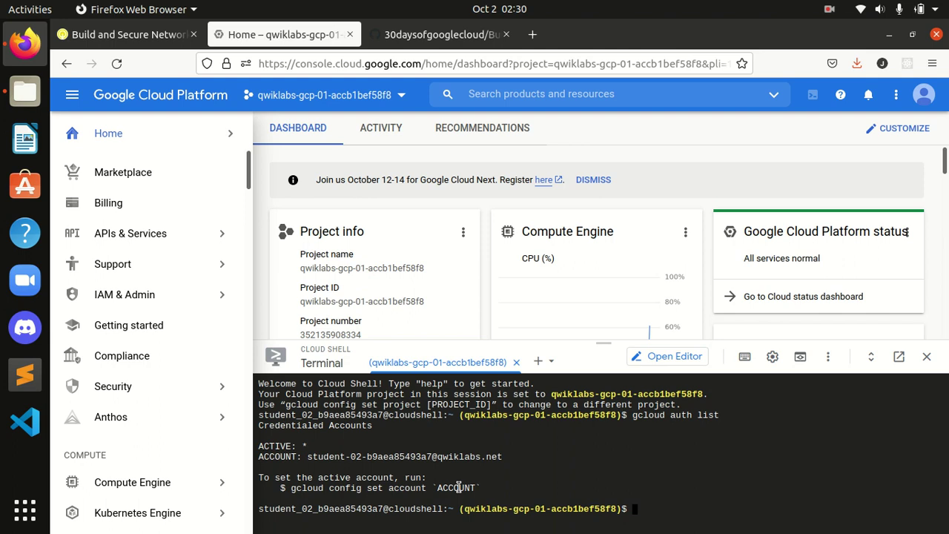
# - Run "gcloud config list project" in Cloud Shell to check the active project
pyautogui.write('gc')
pyautogui.write('lod config li')
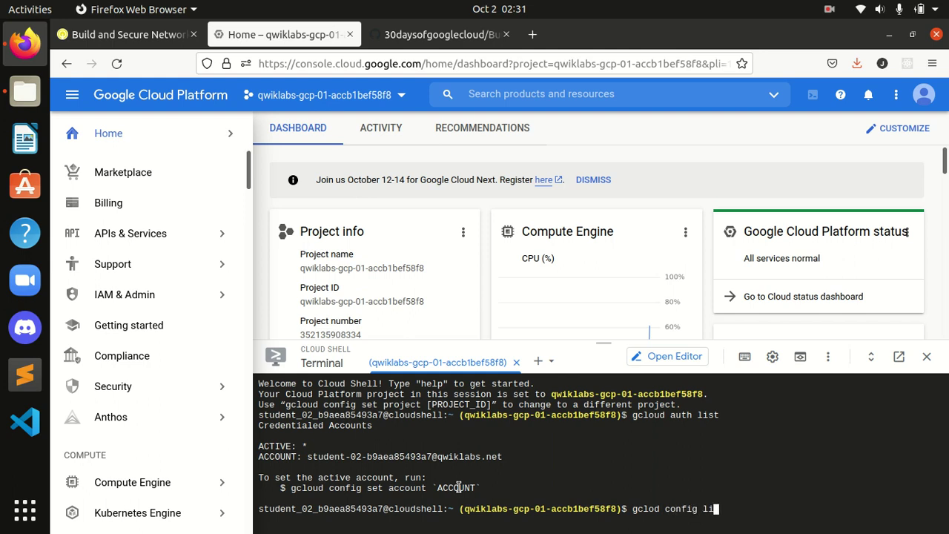
pyautogui.write('st')
pyautogui.press('BackSpace')
pyautogui.press('BackSpace')
pyautogui.press('BackSpace')
pyautogui.press('BackSpace')
pyautogui.press('BackSpace')
pyautogui.press('BackSpace')
pyautogui.press('BackSpace')
pyautogui.press('BackSpace')
pyautogui.press('BackSpace')
pyautogui.press('BackSpace')
pyautogui.press('BackSpace')
pyautogui.press('BackSpace')
pyautogui.press('BackSpace')
pyautogui.press('BackSpace')
pyautogui.write('ud config list')
pyautogui.write('r')
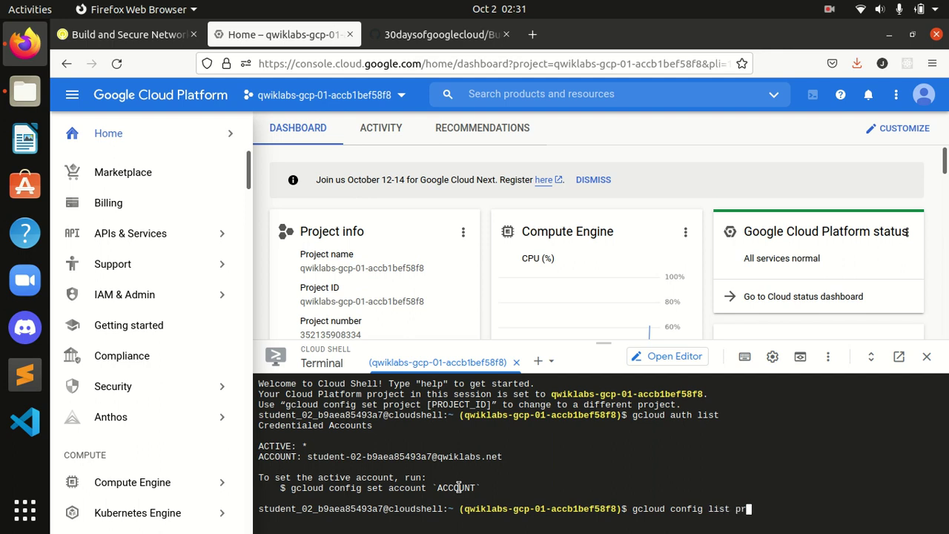
pyautogui.write('oject')
pyautogui.press('Return')
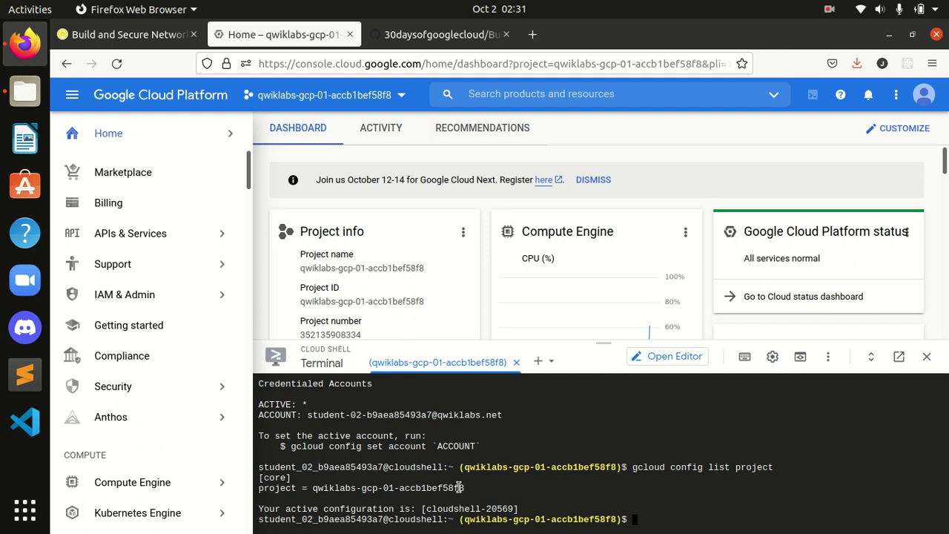
# - Copy "gcloud compute firewall-rules delete open-access" from the GitHub notes, run it in Cloud Shell and confirm the deletion with y
pyautogui.click(456, 37)
pyautogui.click(132, 37)
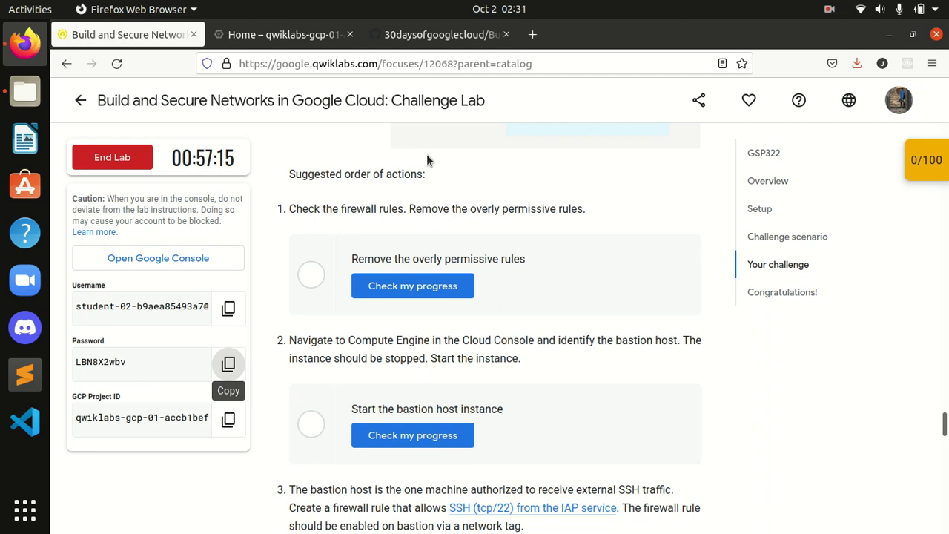
pyautogui.click(428, 36)
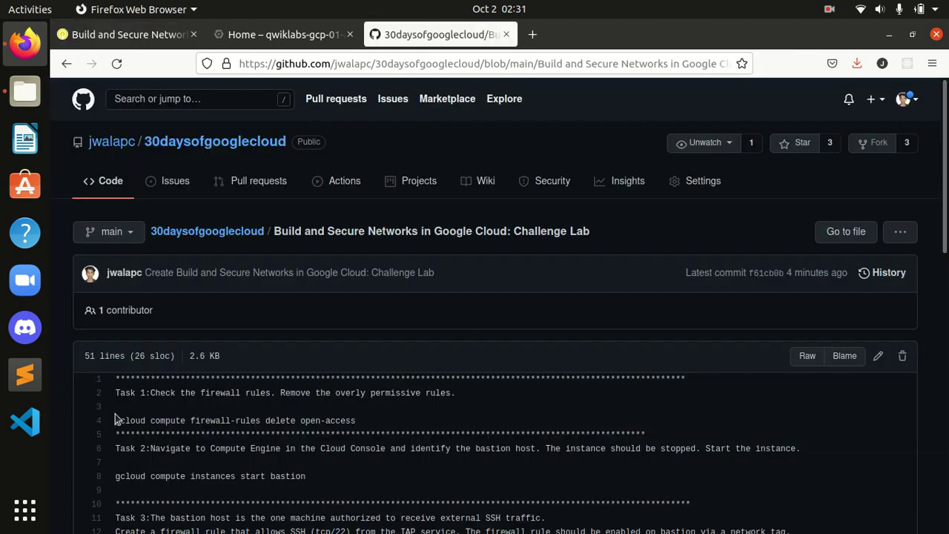
pyautogui.moveTo(115, 417); pyautogui.dragTo(378, 429)
pyautogui.hotkey('ctrl', 'c')
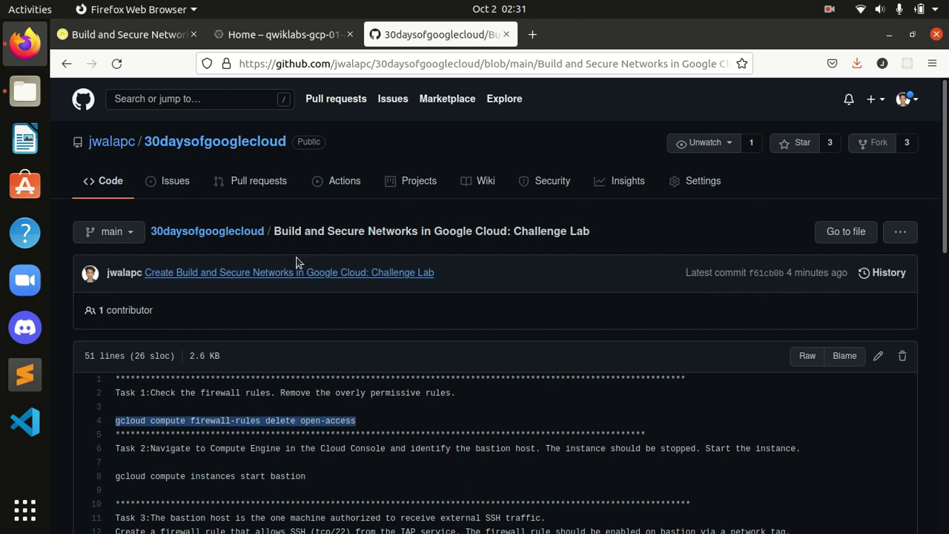
pyautogui.click(261, 46)
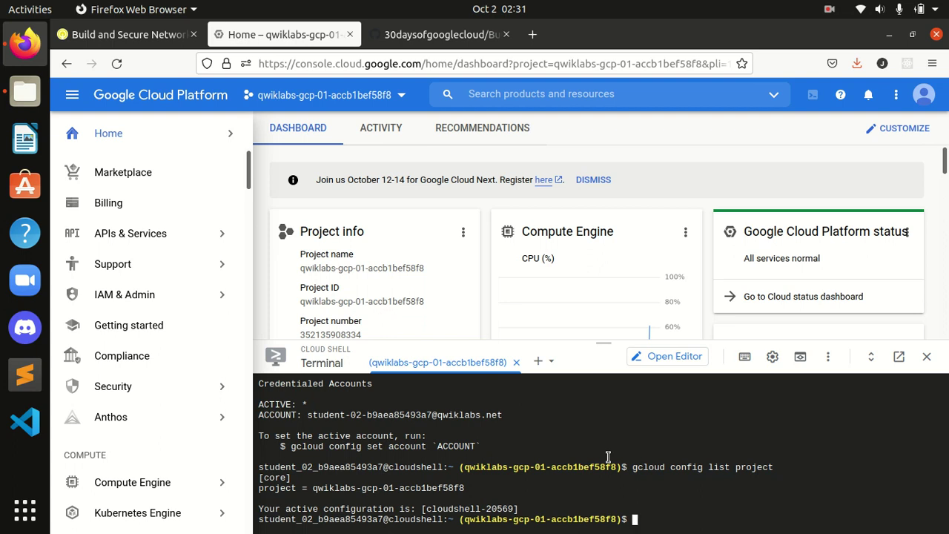
pyautogui.hotkey('ctrl', 'v')
pyautogui.press('Return')
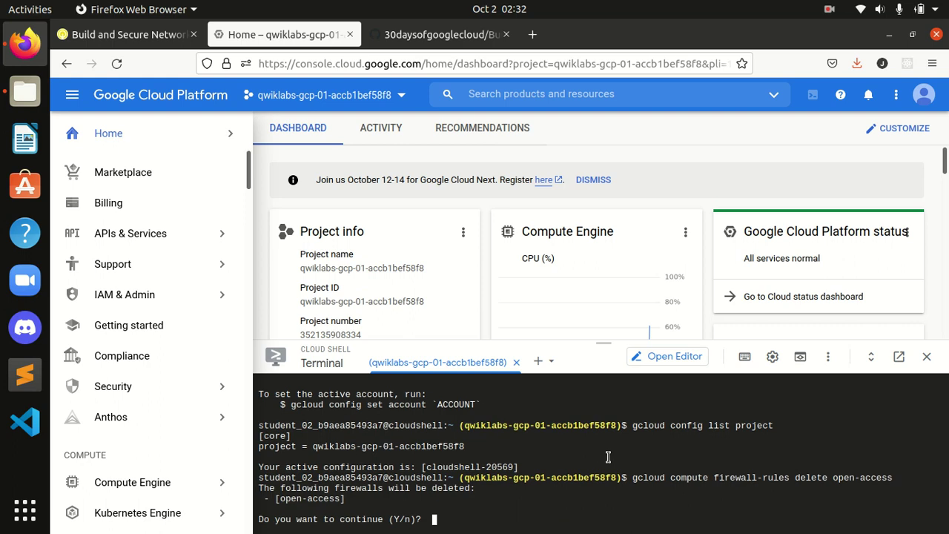
pyautogui.write('y')
pyautogui.press('Return')
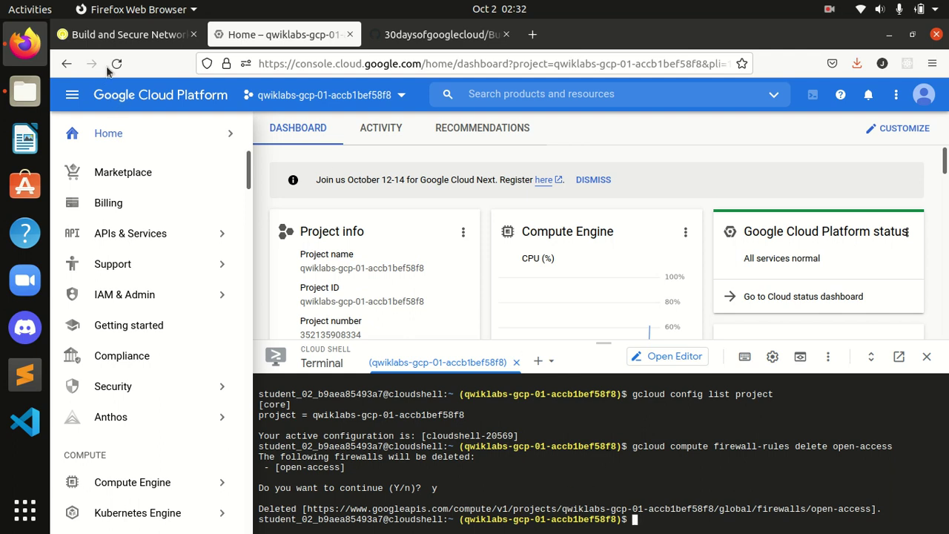
# - Check the lab progress for the "Remove the overly permissive rules" checkpoint on the Qwiklabs page
pyautogui.click(127, 43)
pyautogui.click(421, 286)
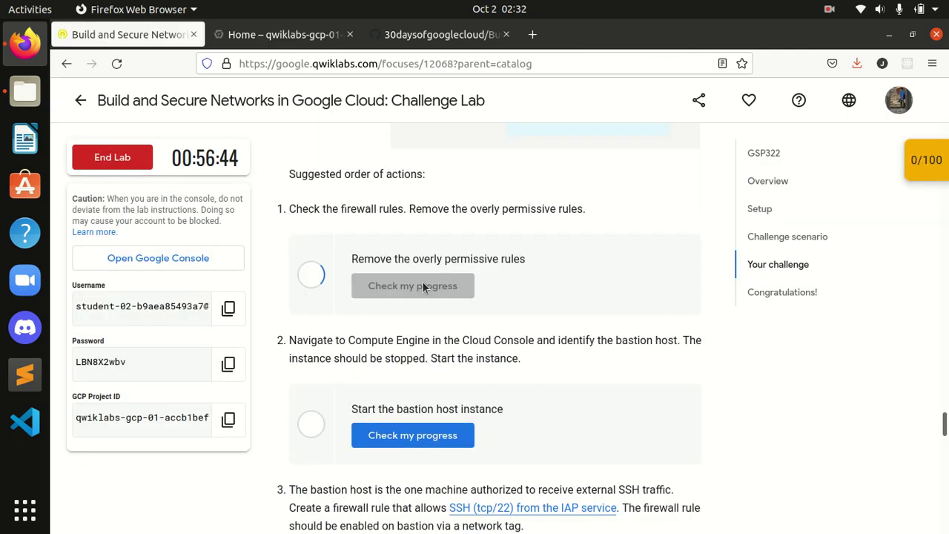
pyautogui.click(423, 285)
pyautogui.click(423, 286)
pyautogui.click(912, 162)
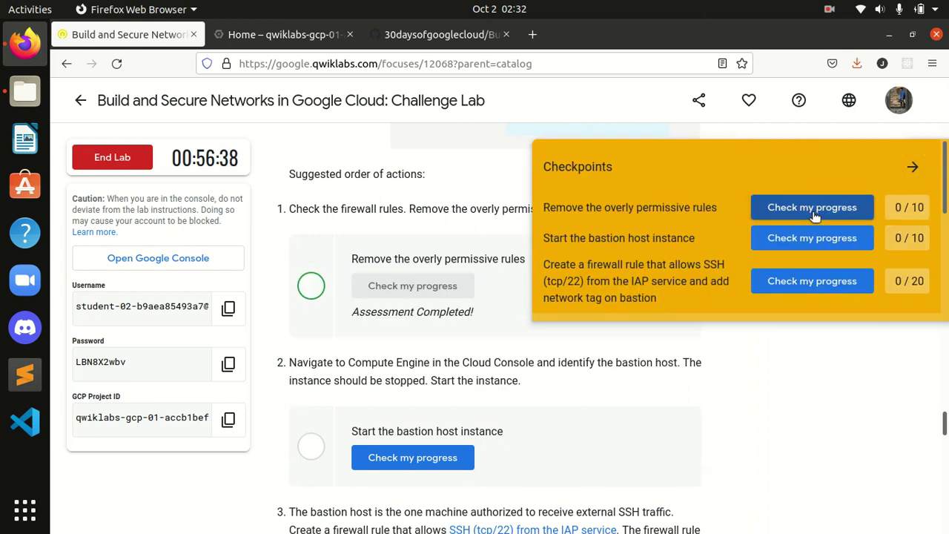
pyautogui.click(814, 212)
pyautogui.click(918, 167)
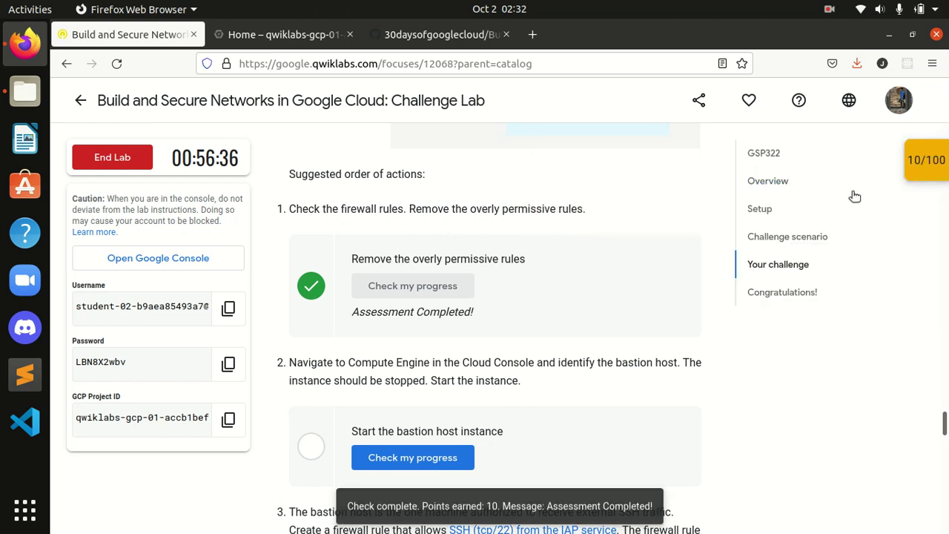
# - Read lab task 2 about the bastion host and copy "gcloud compute instances start bastion" from the GitHub notes
pyautogui.scroll(-2, 572, 295)
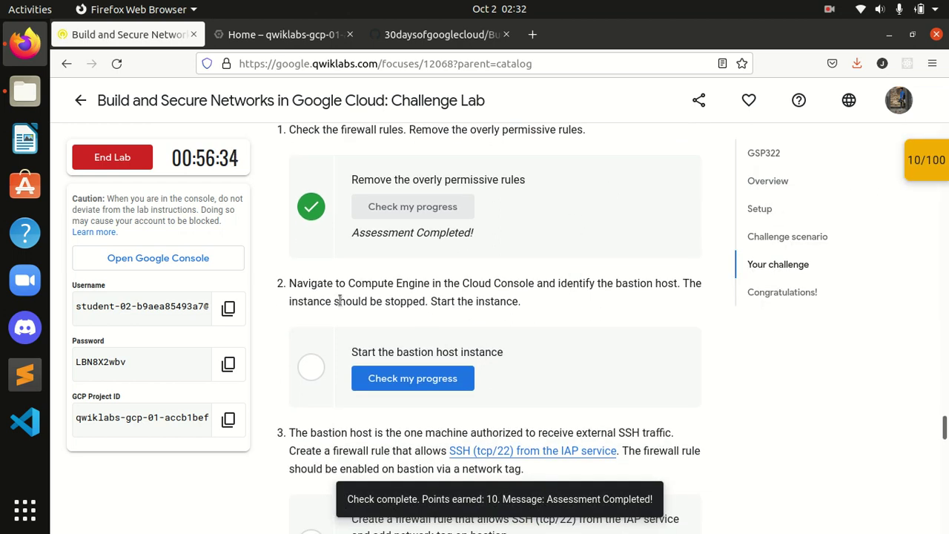
pyautogui.moveTo(290, 284); pyautogui.dragTo(474, 303)
pyautogui.click(538, 300)
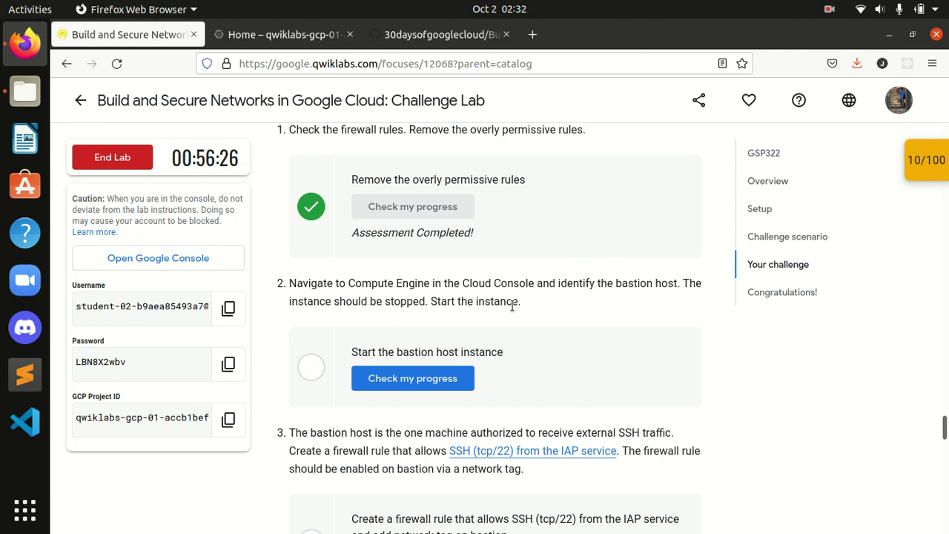
pyautogui.click(284, 34)
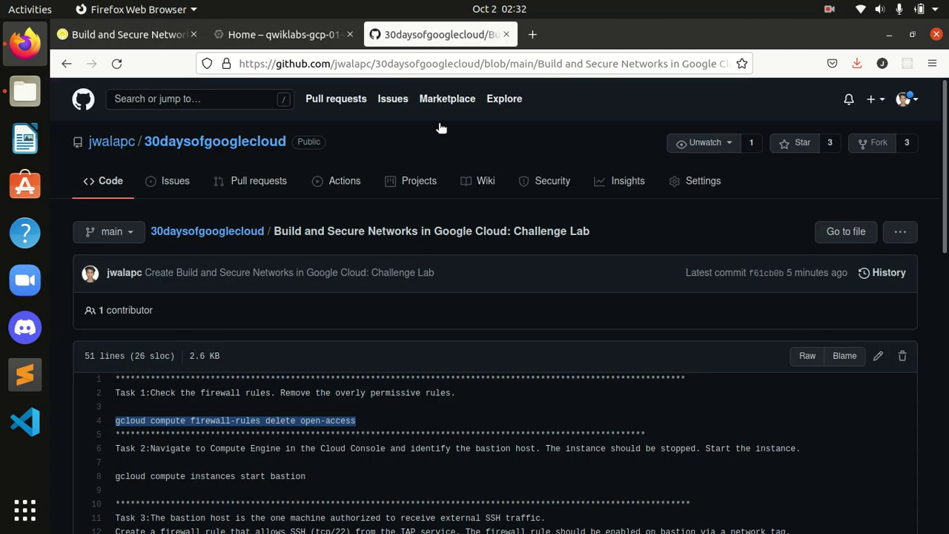
pyautogui.click(437, 34)
pyautogui.scroll(-2, 334, 436)
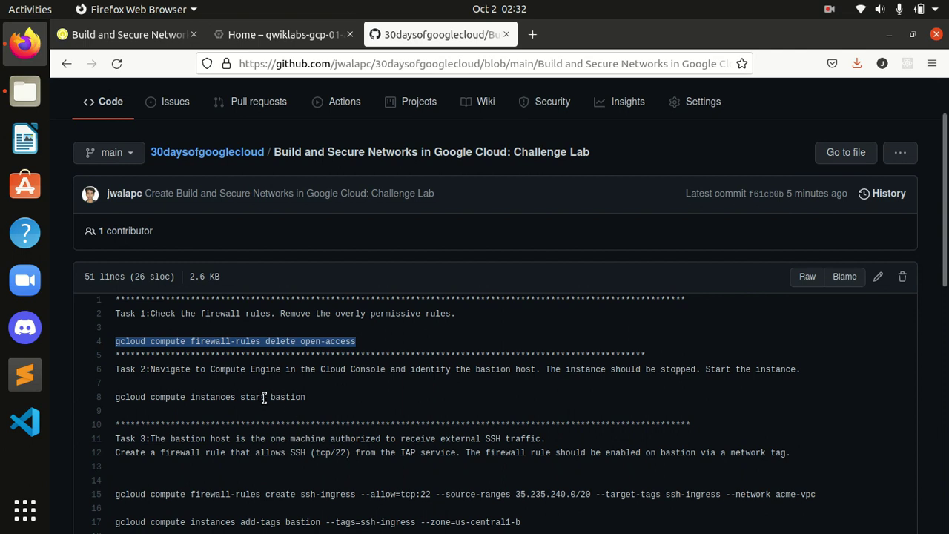
pyautogui.scroll(-2, 262, 397)
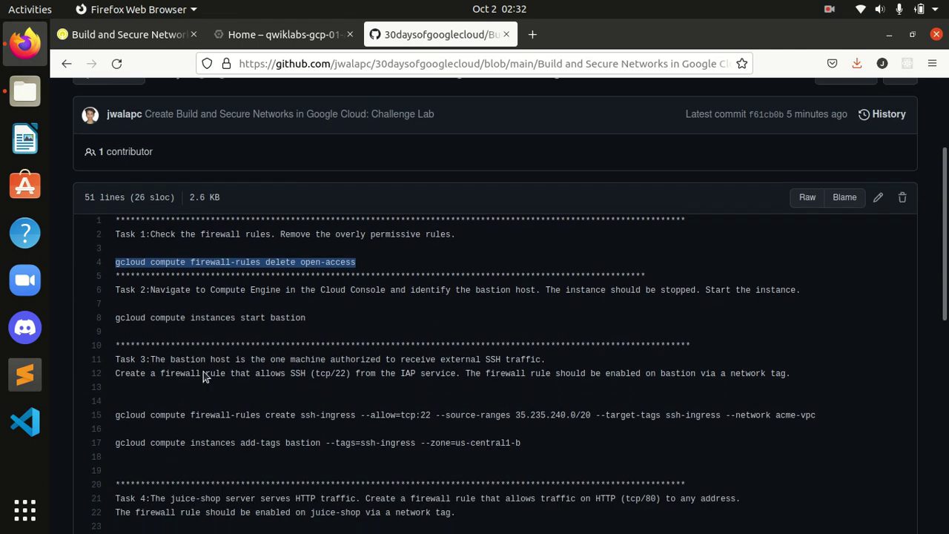
pyautogui.click(117, 314)
pyautogui.keyDown('shift'); pyautogui.click(310, 317); pyautogui.keyUp('shift')
pyautogui.hotkey('ctrl', 'c')
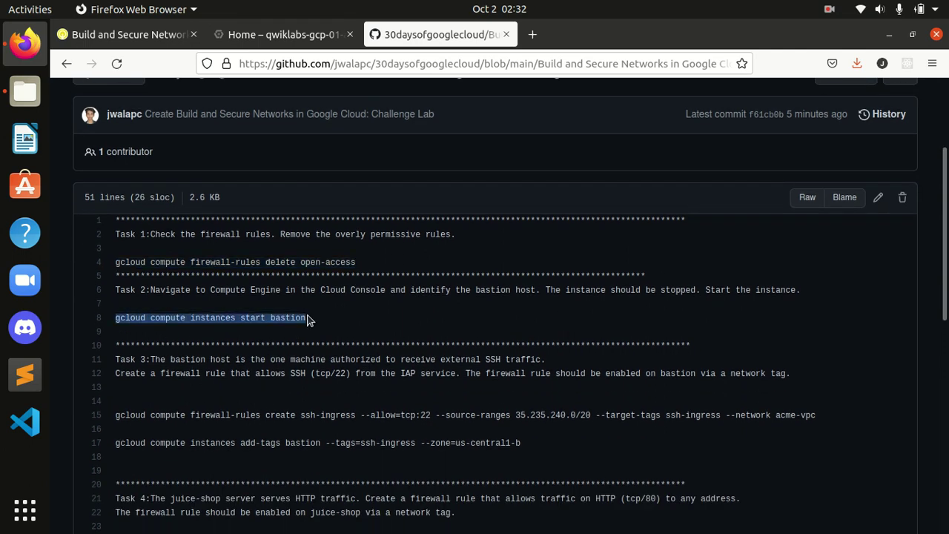
# - Try to start the bastion by running "gcloud compute instances start bastion" in Cloud Shell, accepting the suggested zone asia-southeast1-b
pyautogui.click(286, 36)
pyautogui.hotkey('ctrl', 'v')
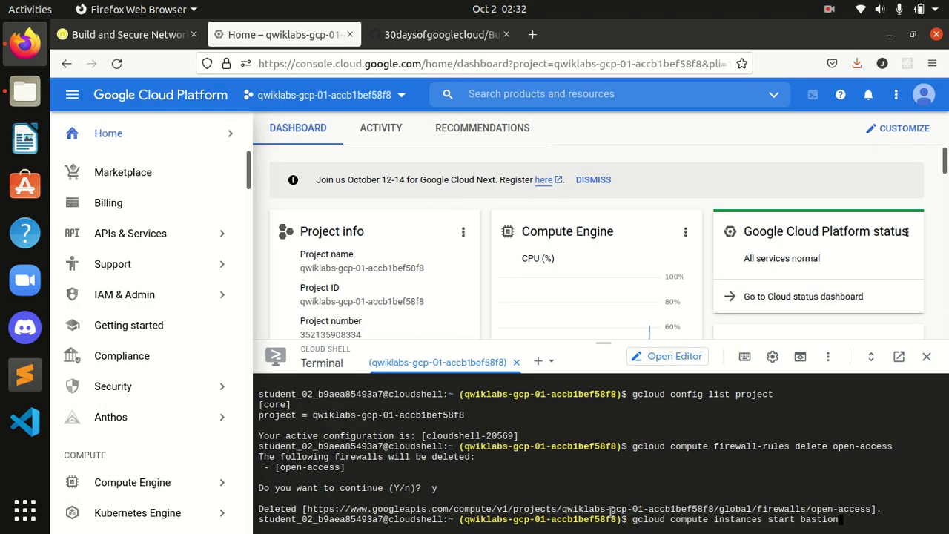
pyautogui.press('Return')
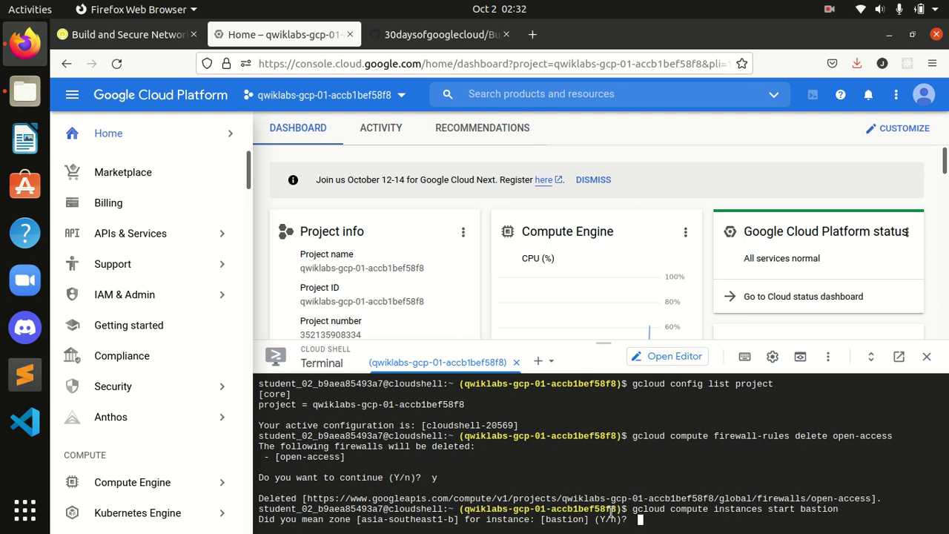
pyautogui.write('y')
pyautogui.press('Return')
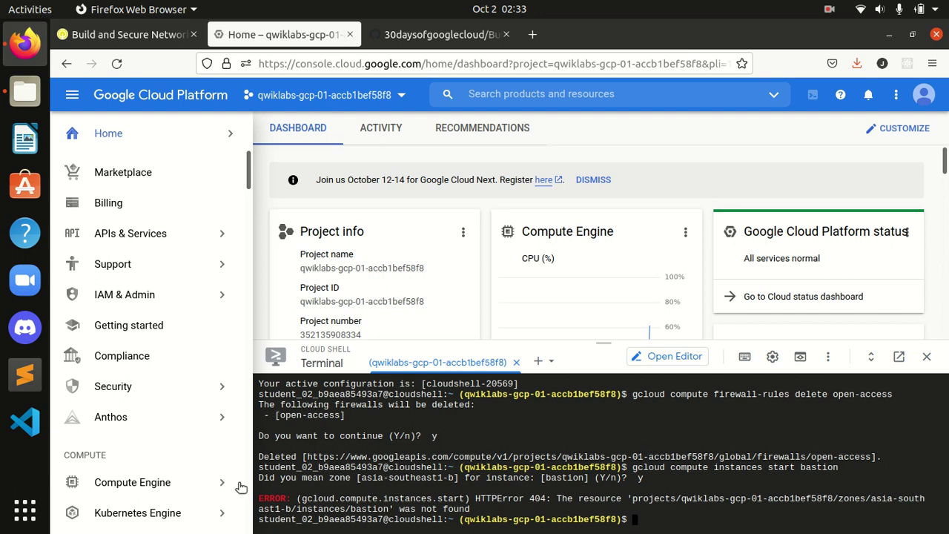
# - Open the Compute Engine VM instances page and hide its Learn tutorial and info panels
pyautogui.scroll(-2, 185, 445)
pyautogui.moveTo(193, 423)
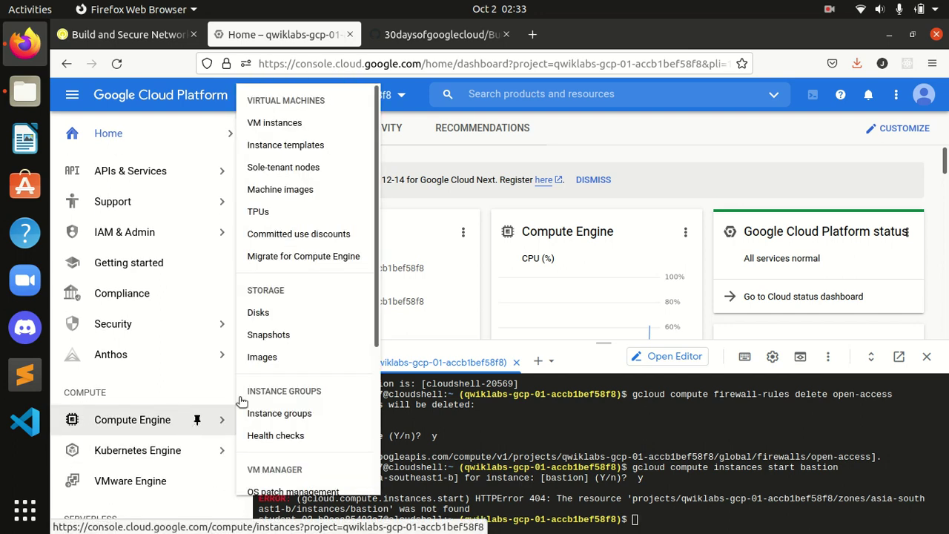
pyautogui.click(299, 126)
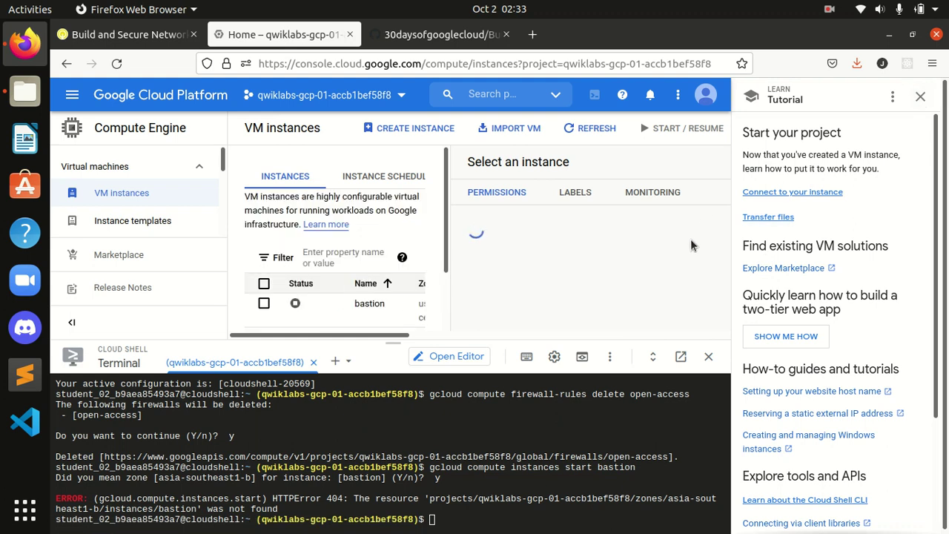
pyautogui.click(920, 96)
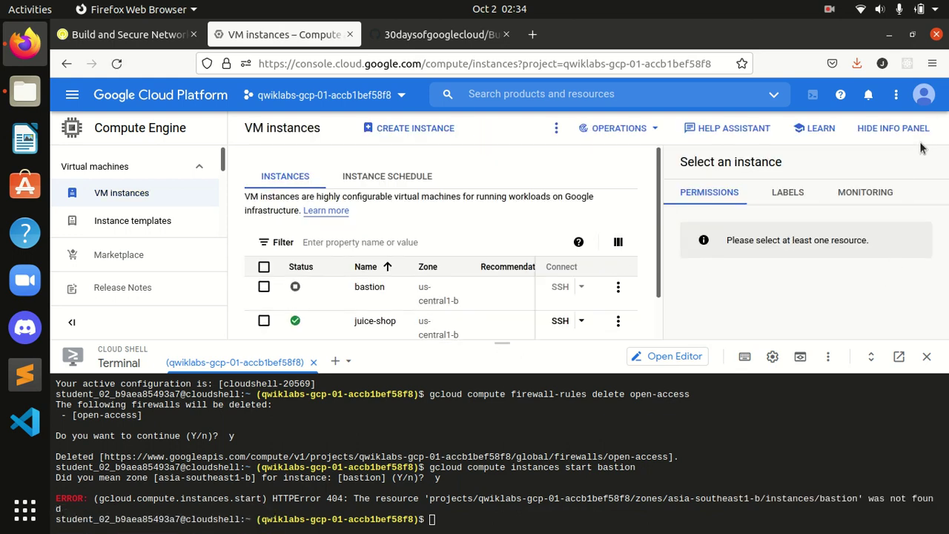
pyautogui.click(892, 127)
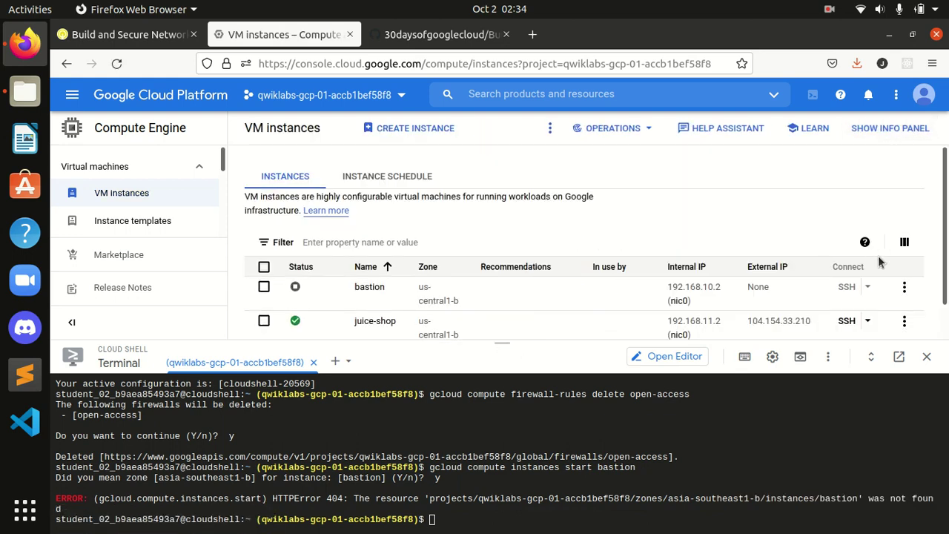
# - Start the bastion VM instance from the instance list and confirm, repeating the start request once
pyautogui.click(906, 287)
pyautogui.click(862, 309)
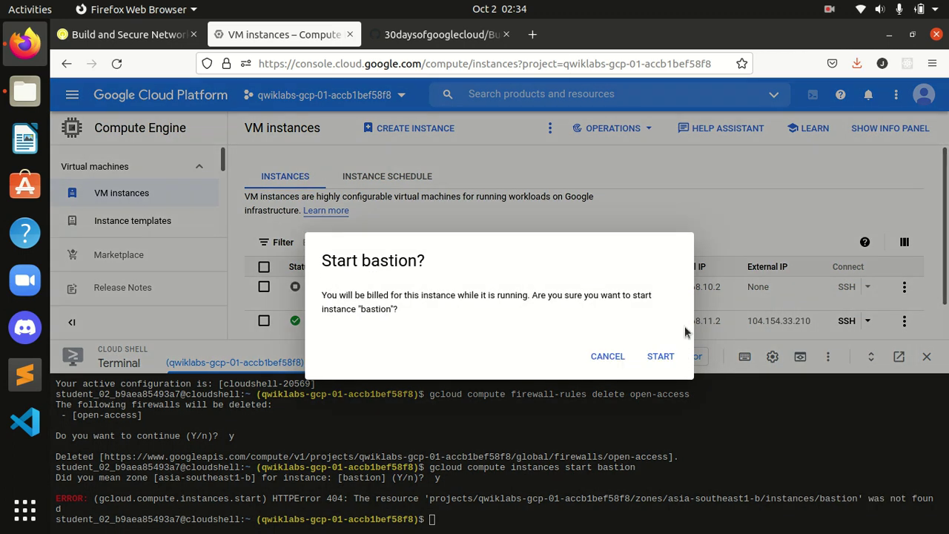
pyautogui.click(661, 356)
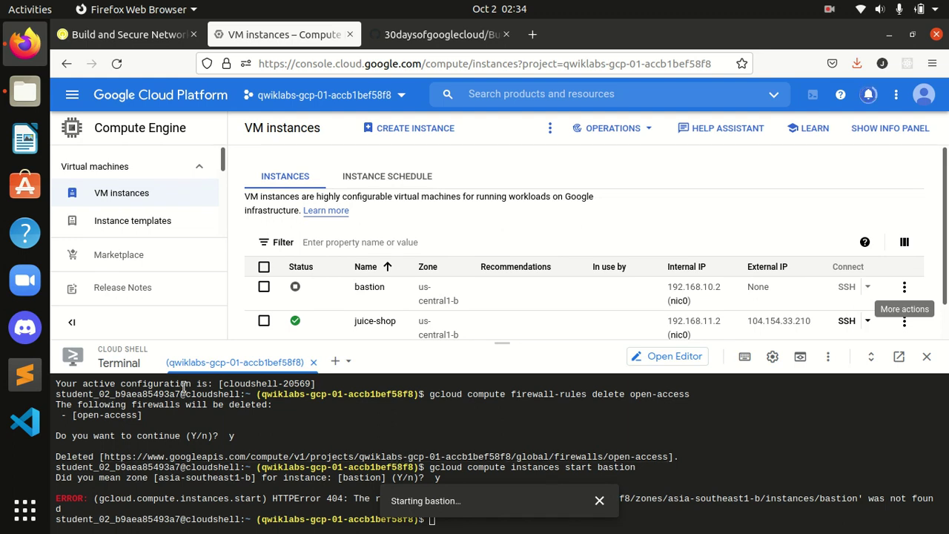
pyautogui.click(295, 291)
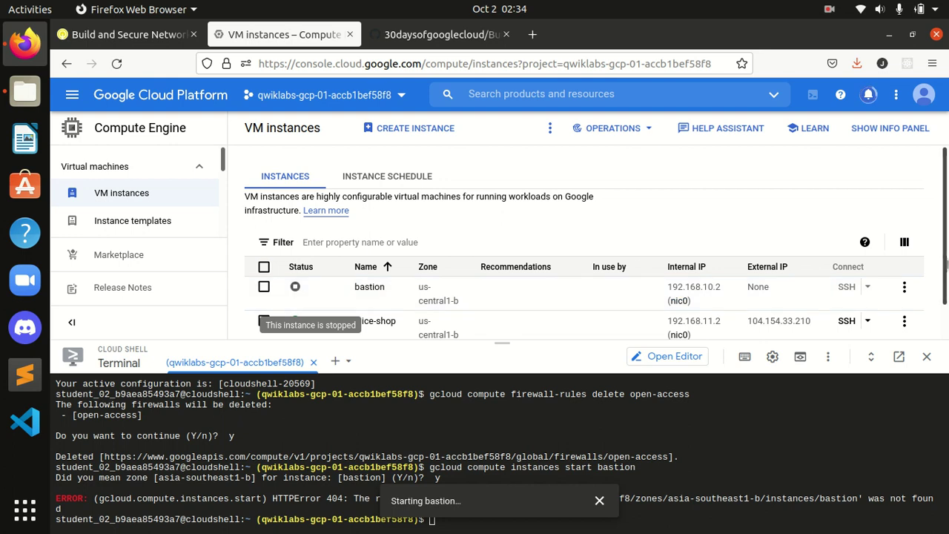
pyautogui.click(904, 288)
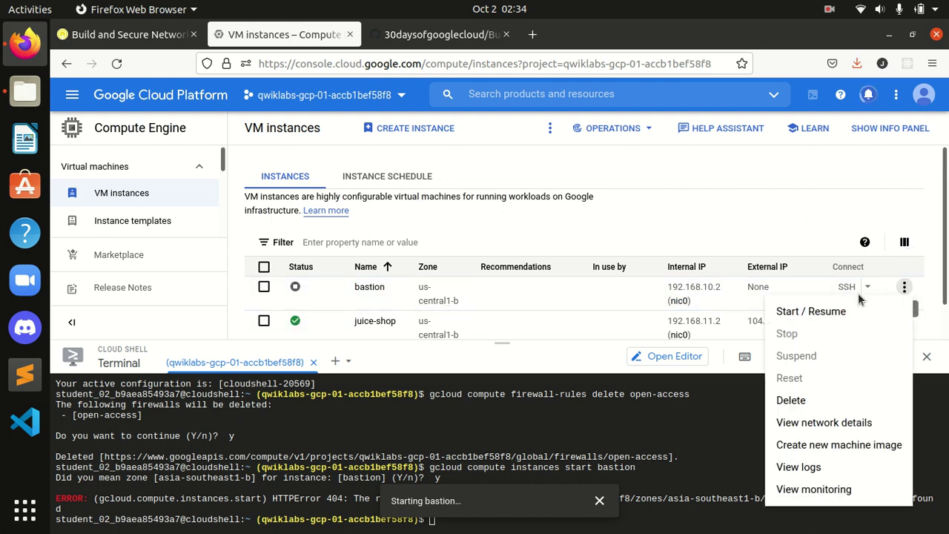
pyautogui.click(825, 312)
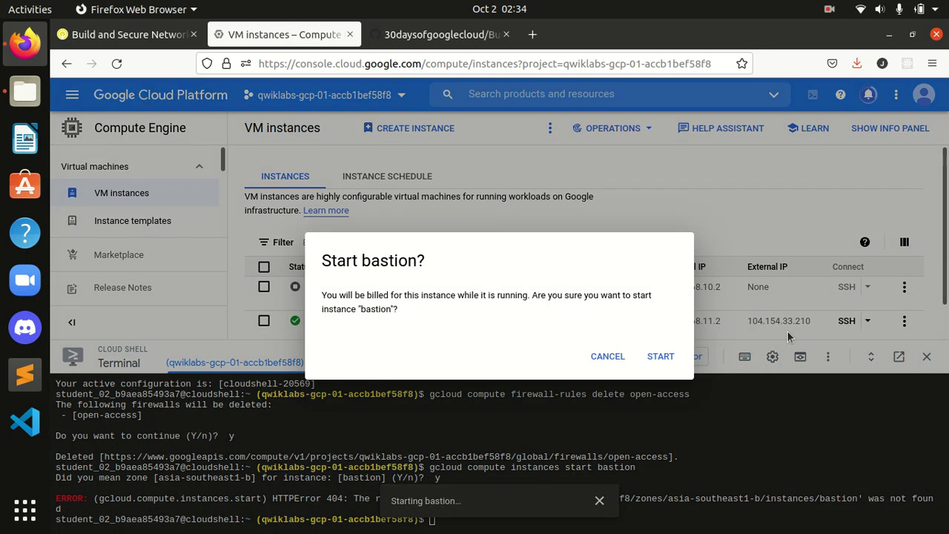
pyautogui.click(661, 361)
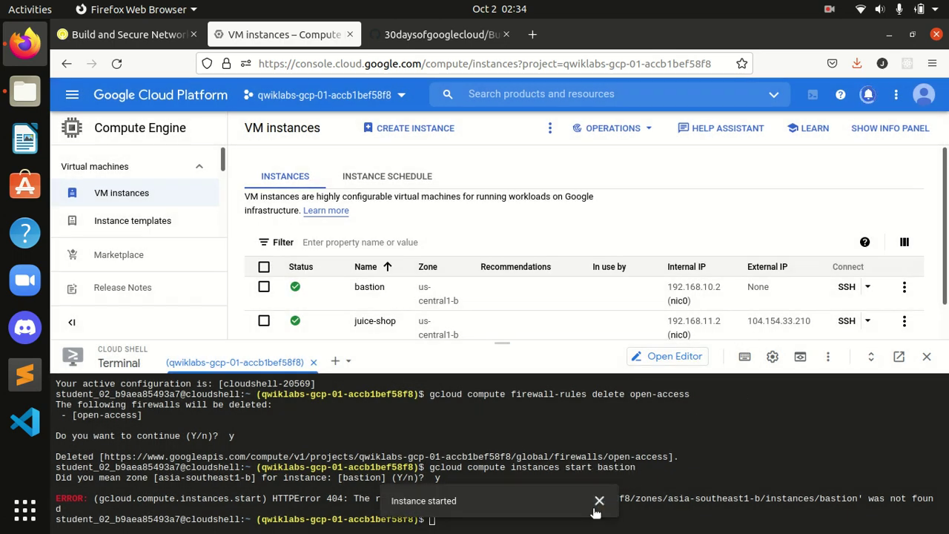
# - Check the lab progress for the "Start the bastion host instance" checkpoint and read task 3
pyautogui.click(118, 34)
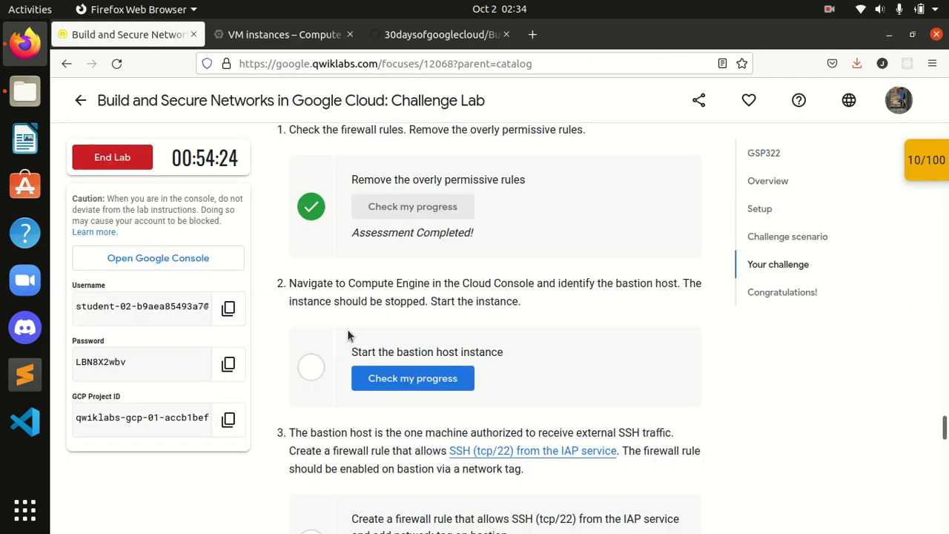
pyautogui.click(388, 377)
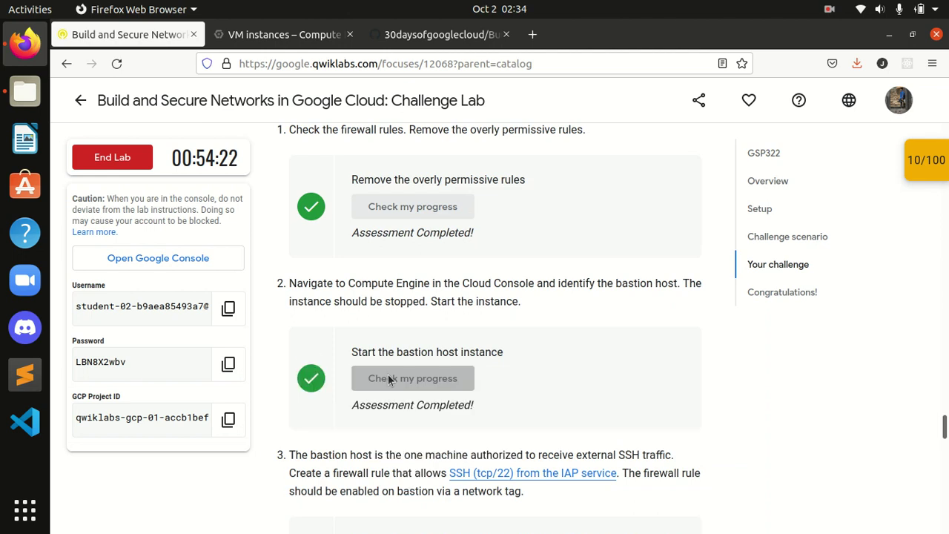
pyautogui.scroll(-3, 388, 381)
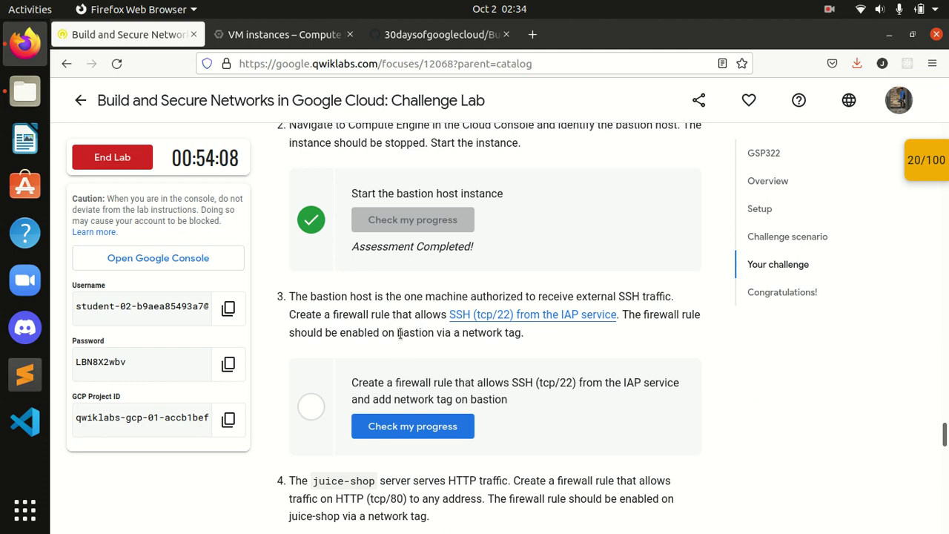
# - Copy the two Task 3 gcloud commands from the GitHub notes and return to the VM instances page
pyautogui.click(440, 37)
pyautogui.scroll(-4, 347, 250)
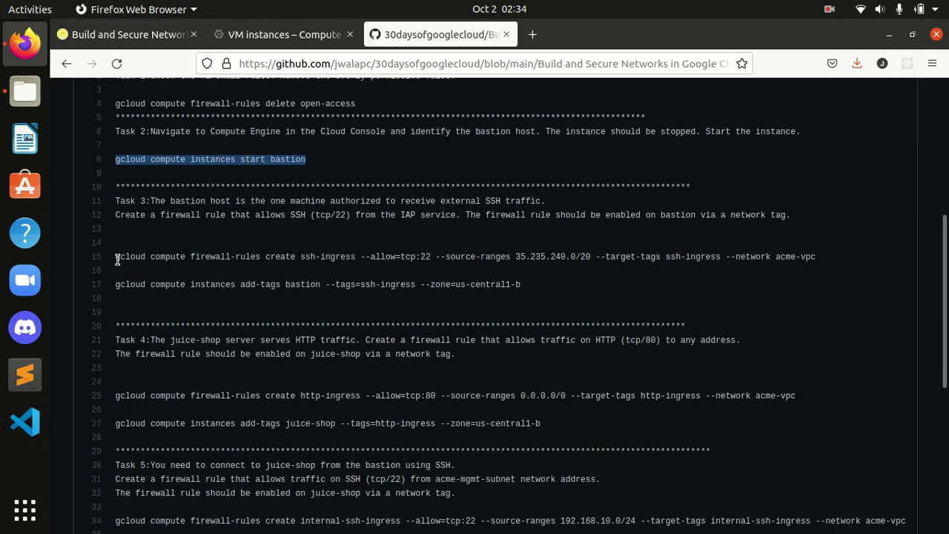
pyautogui.moveTo(117, 259); pyautogui.dragTo(555, 282)
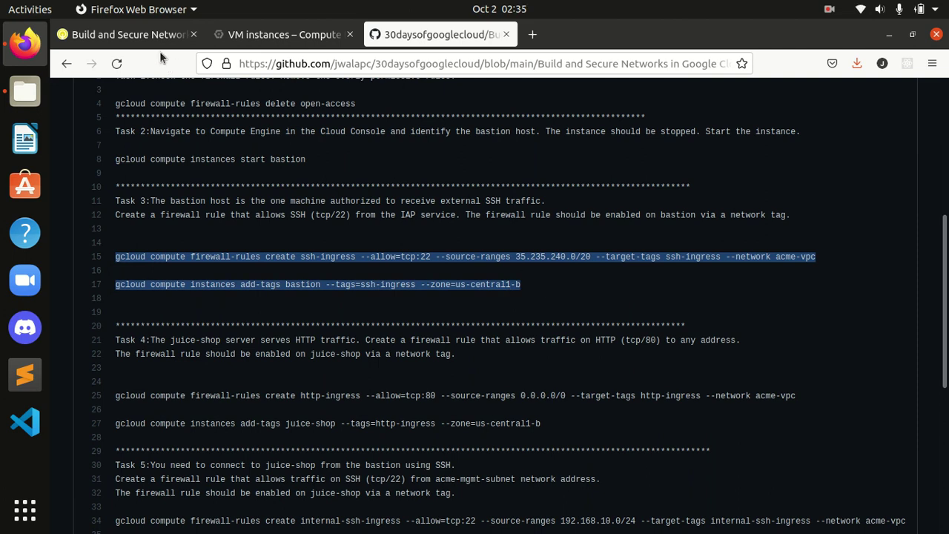
pyautogui.click(145, 35)
pyautogui.click(271, 36)
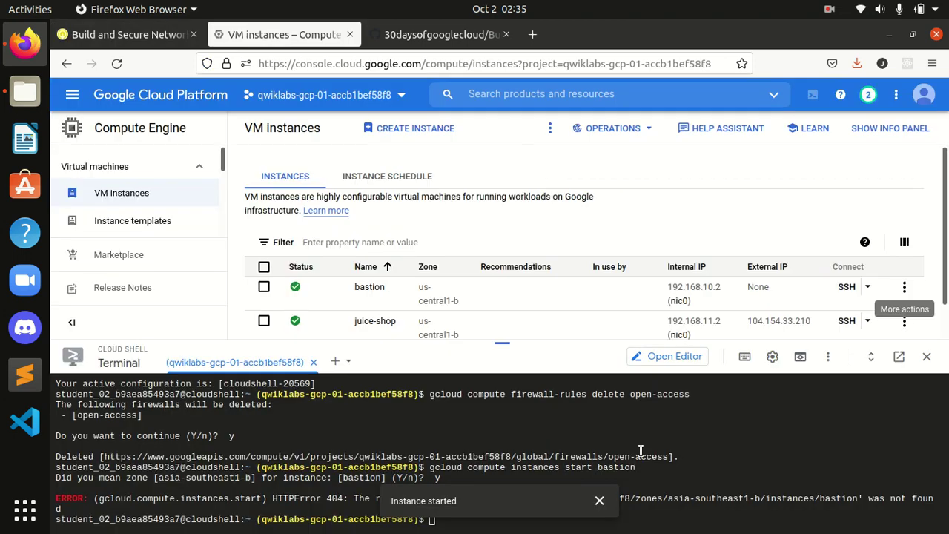
# - In Cloud Shell, create firewall rule ssh-ingress allowing tcp:22 from 35.235.240.0/20 on acme-vpc, targeting tag ssh-ingress, and add that tag to bastion in us-central1-b
pyautogui.click(600, 501)
pyautogui.click(487, 518)
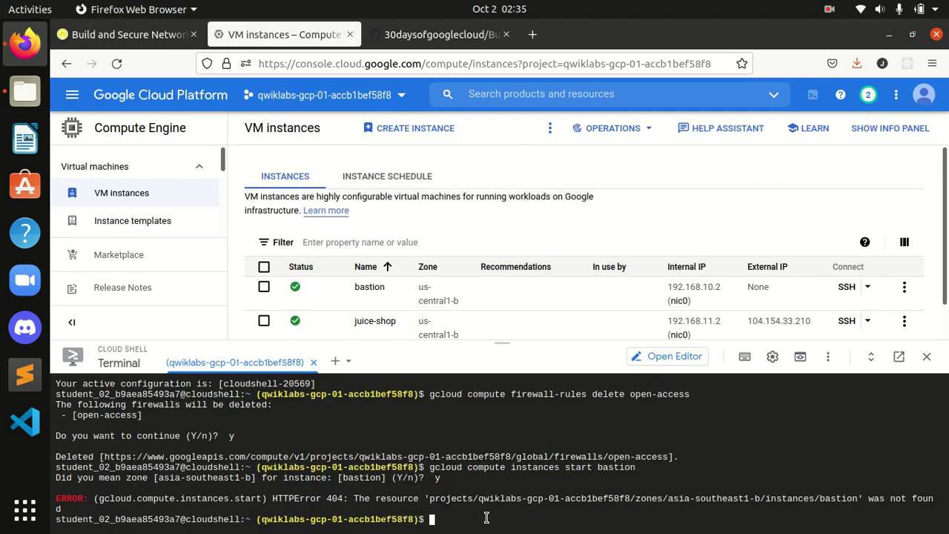
pyautogui.write('gcloud compute firewall-rules create ssh-ingress --allow=tcp:22 --source-ranges 35.235.240.0/20 --target-tags ssh-ingress --network acme-vpc')
pyautogui.press('Return')
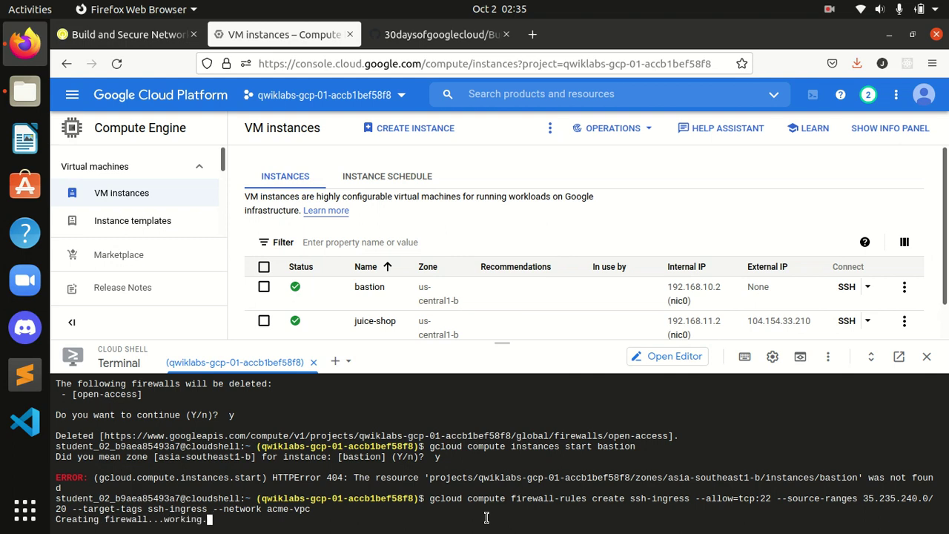
pyautogui.write('gcloud compute instances add-tags bastion --tags=ssh-ingress --zone=us-central1-b')
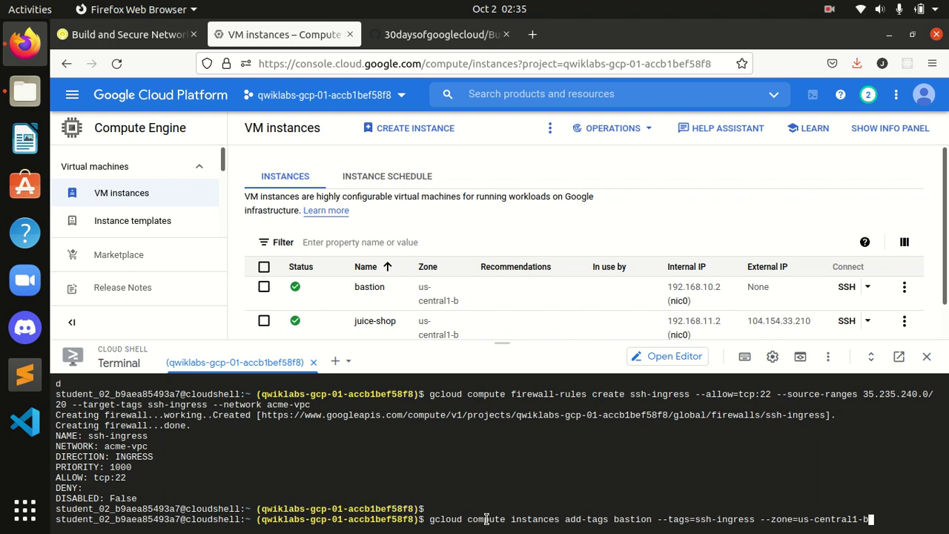
pyautogui.press('Return')
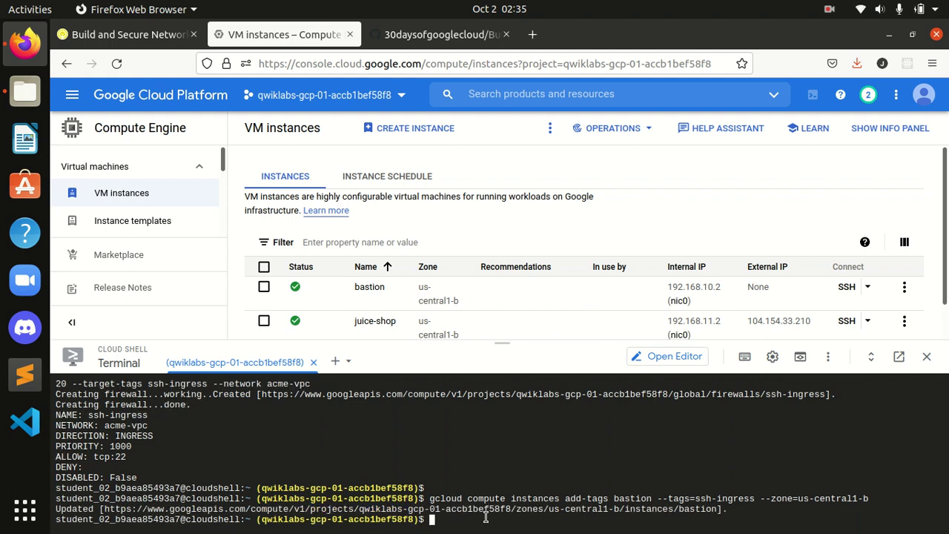
# - Check the lab progress for the IAP SSH (tcp/22) firewall rule and bastion network tag checkpoint, and read task 4
pyautogui.click(126, 34)
pyautogui.click(399, 348)
pyautogui.scroll(-2, 394, 344)
pyautogui.scroll(-2, 394, 345)
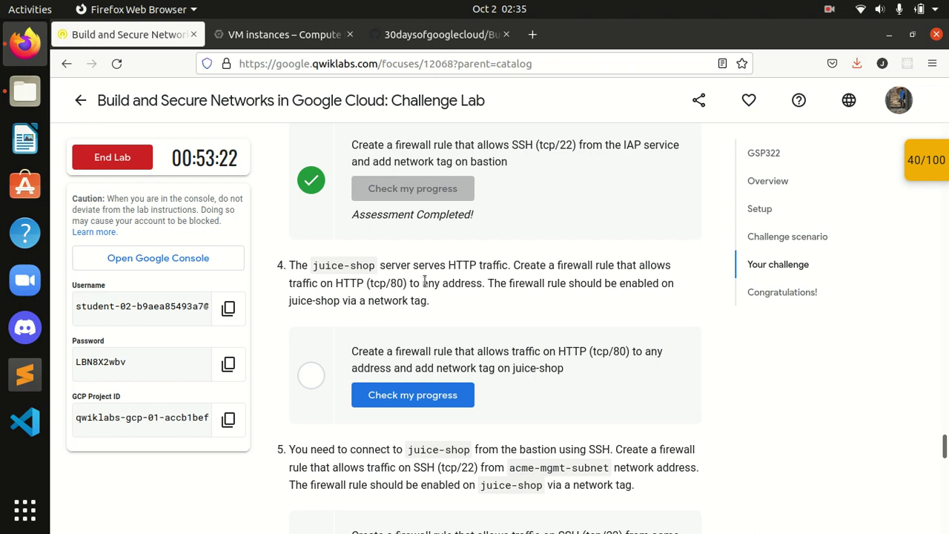
# - Run the notes' Task 4 commands to create http-ingress allowing tcp:80 from 0.0.0.0/0 on acme-vpc and add tag http-ingress to juice-shop in us-central1-b
pyautogui.click(438, 35)
pyautogui.scroll(-4, 296, 244)
pyautogui.moveTo(117, 238); pyautogui.dragTo(637, 267)
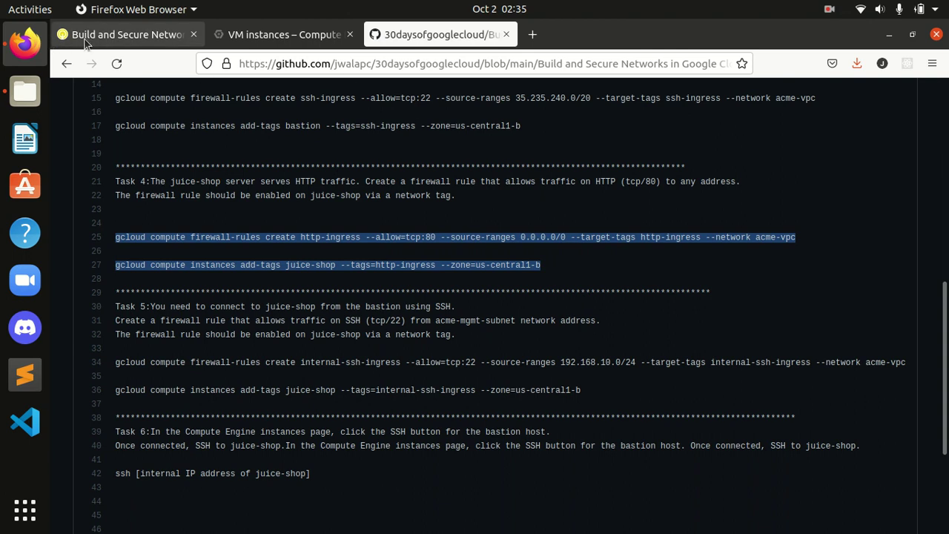
pyautogui.click(130, 35)
pyautogui.hotkey('ctrl', 'Tab')
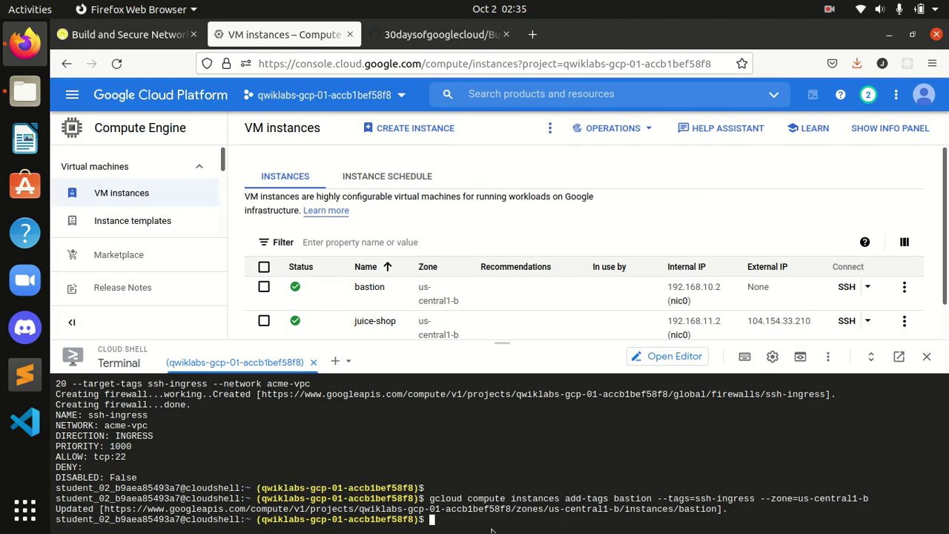
pyautogui.write('gcloud compute firewall-rules create http-ingress --allow=tcp:80 --source-ranges 0.0.0.0/0 --target-tags http-ingress --network acme-vpc')
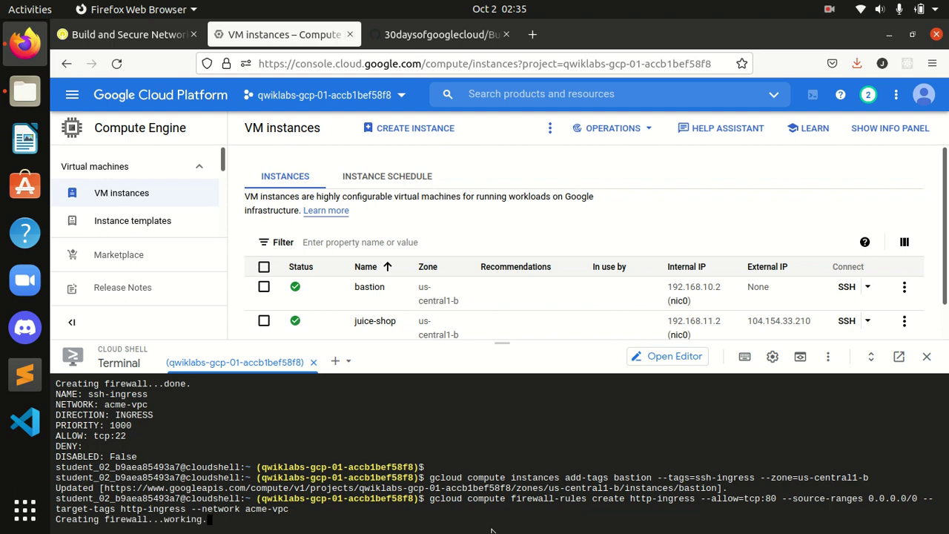
pyautogui.write('gcloud compute instances add-tags juice-shop --tags=http-ingress --zone=us-central1-b')
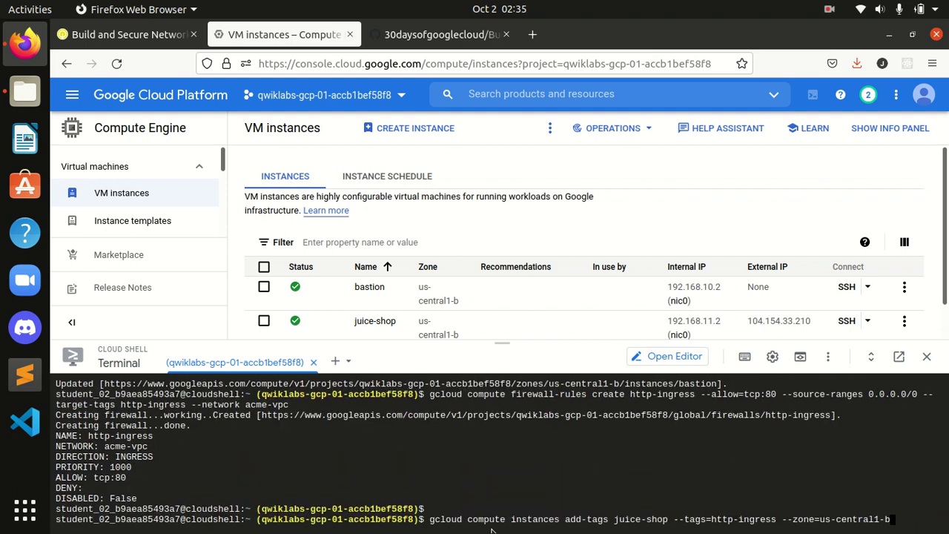
pyautogui.press('Return')
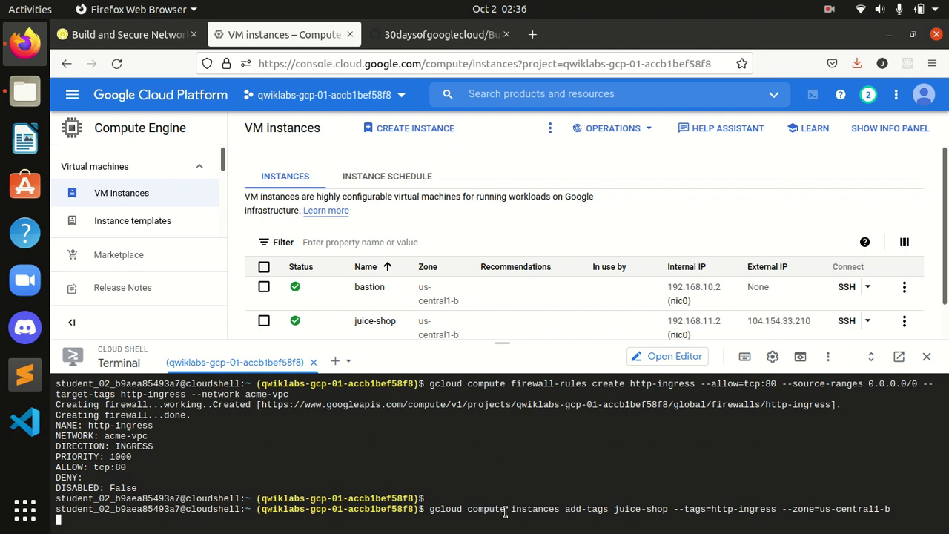
# - Check the lab progress for the HTTP (tcp/80) firewall rule and juice-shop network tag checkpoint, and read task 5
pyautogui.hotkey('ctrl', 'pageup')
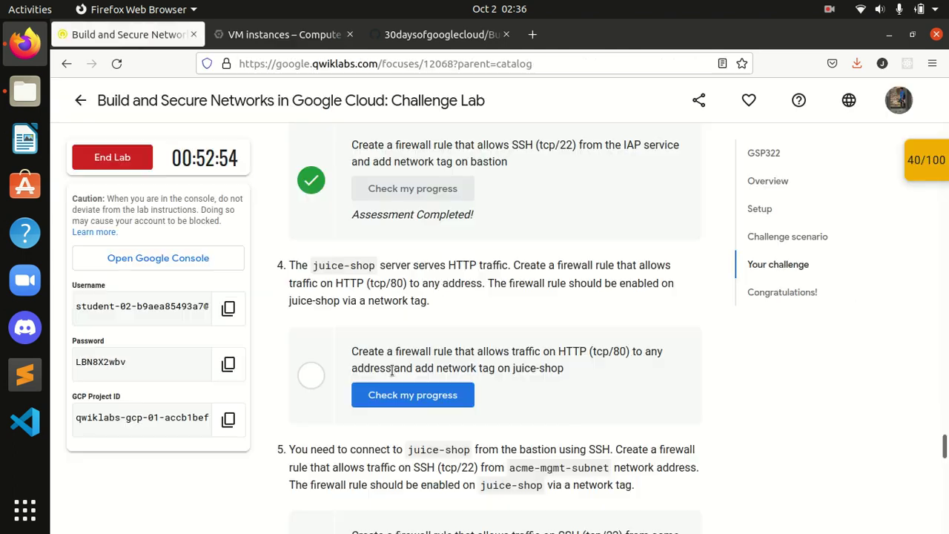
pyautogui.scroll(-2, 389, 370)
pyautogui.click(401, 315)
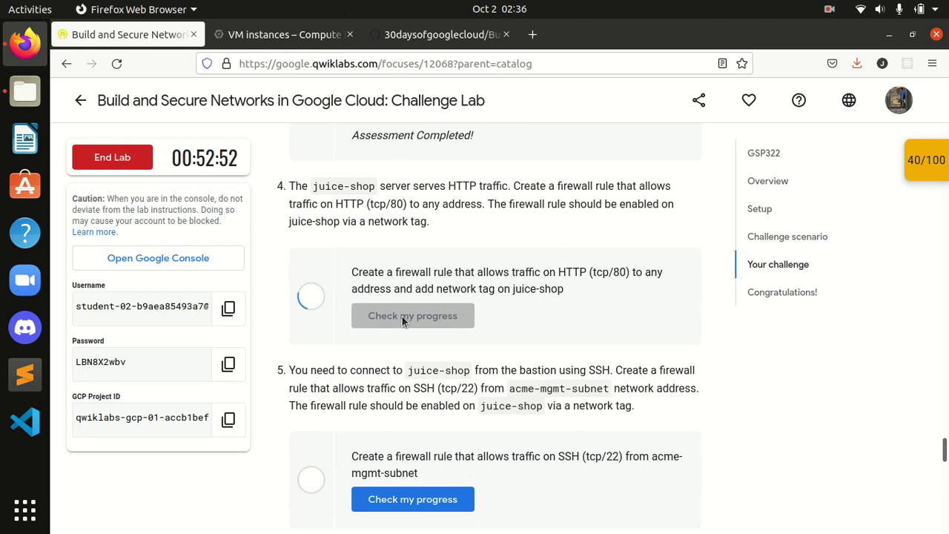
pyautogui.scroll(-2, 401, 315)
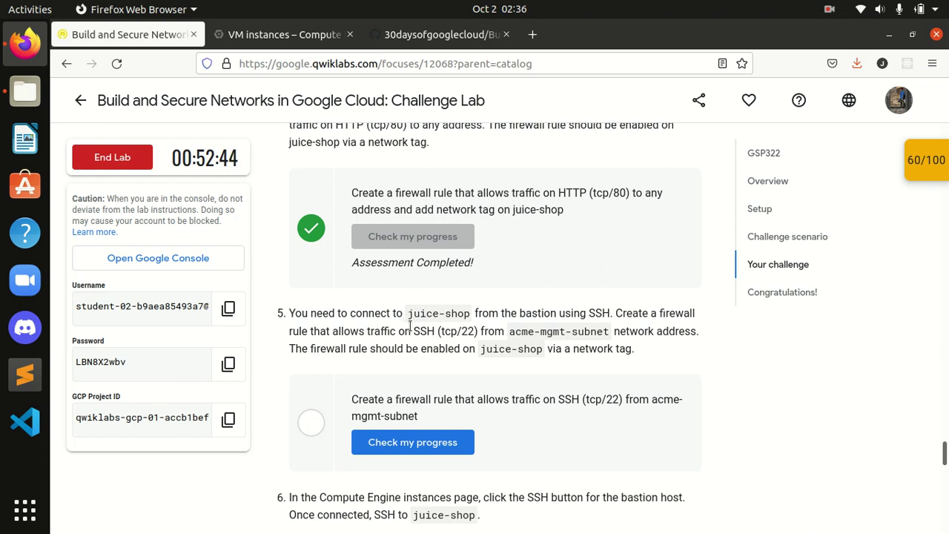
pyautogui.scroll(-2, 415, 338)
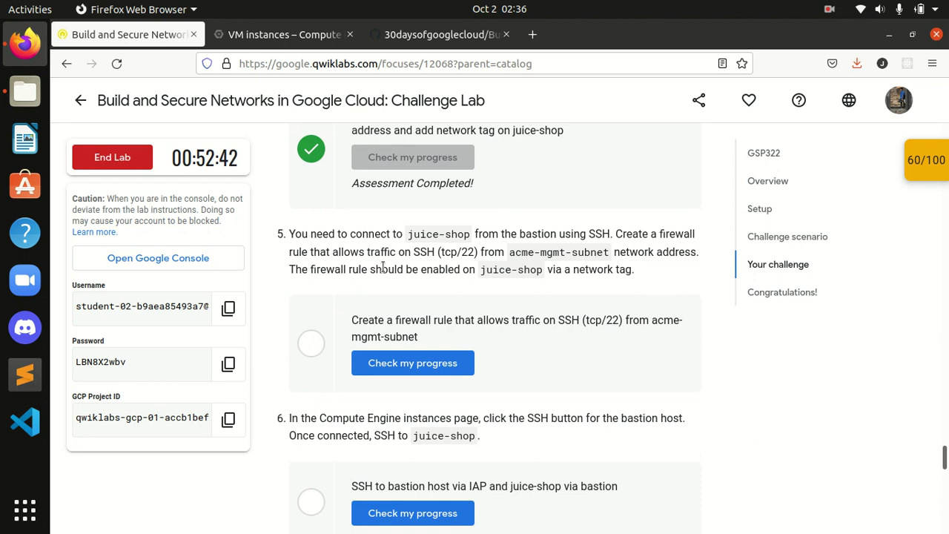
# - Run the notes' Task 5 commands to create internal-ssh-ingress allowing tcp:22 from 192.168.10.0/24 on acme-vpc and add tag internal-ssh-ingress to juice-shop in us-central1-b
pyautogui.click(442, 34)
pyautogui.scroll(-2, 301, 306)
pyautogui.moveTo(117, 280); pyautogui.dragTo(588, 312)
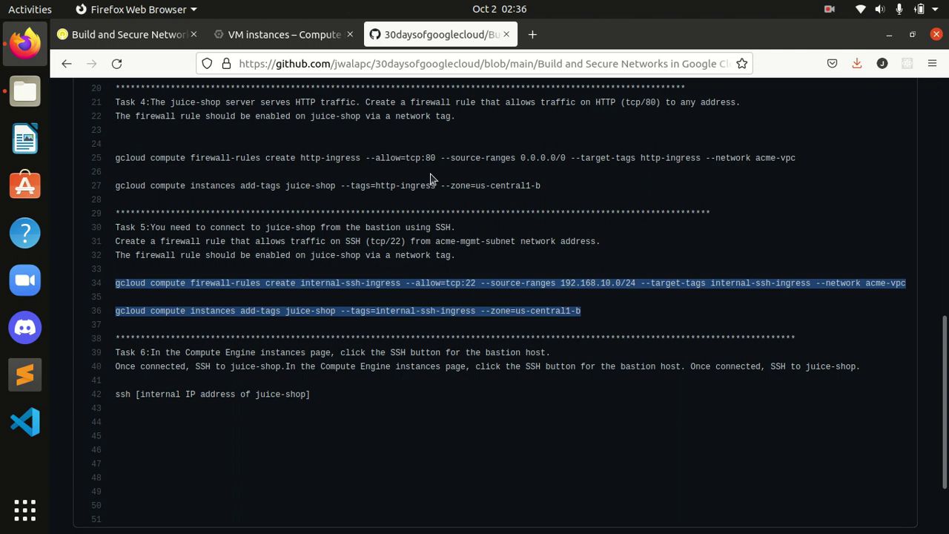
pyautogui.click(237, 40)
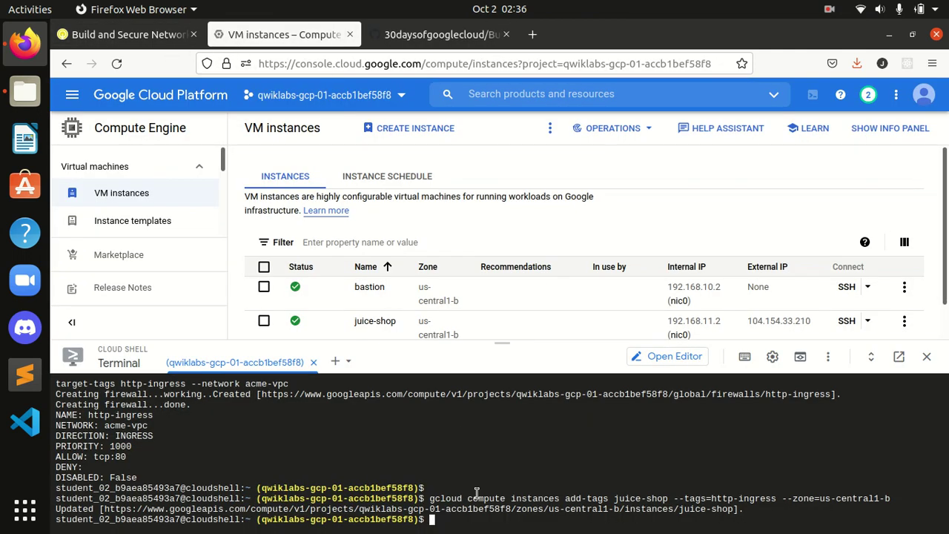
pyautogui.write('gcloud compute firewall-rules create internal-ssh-ingress --allow=tcp:22 --source-ranges 192.168.10.0/24 --target-tags internal-ssh-ingress --network acme-vpc')
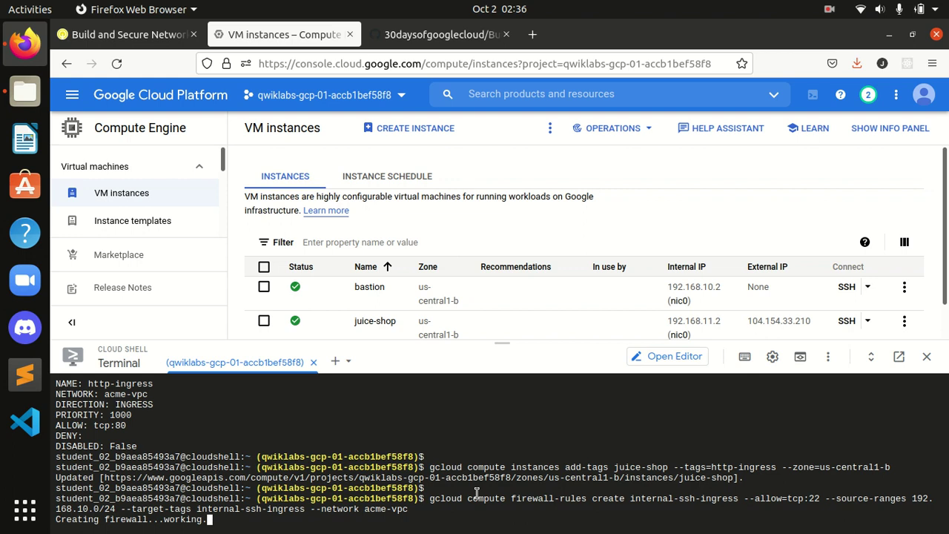
pyautogui.write('gcloud compute instances add-tags juice-shop --tags=internal-ssh-ingress --zone=us-central1-b')
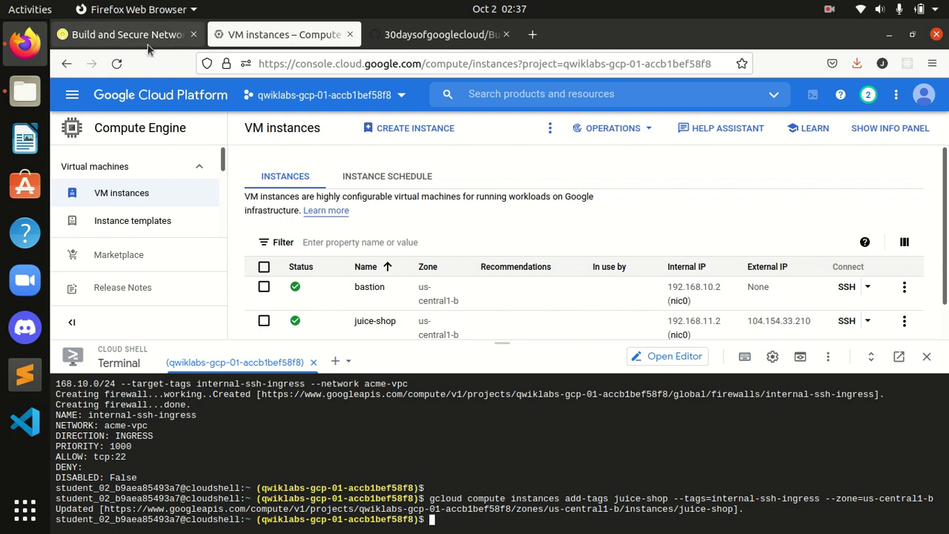
# - Check the lab progress for the acme-mgmt-subnet SSH (tcp/22) firewall rule, and read task 6 in the lab and the GitHub notes
pyautogui.click(169, 43)
pyautogui.click(413, 356)
pyautogui.scroll(-3, 430, 363)
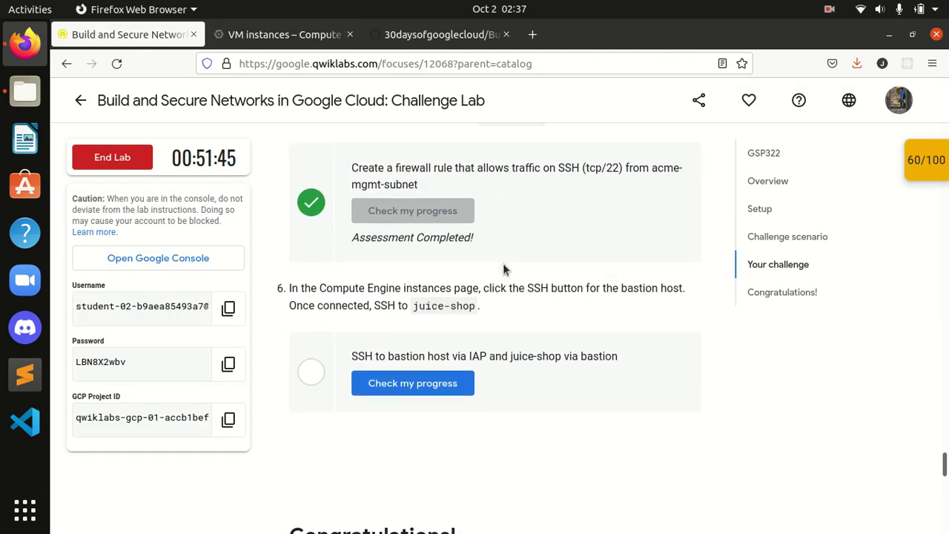
pyautogui.click(456, 40)
pyautogui.scroll(-2, 238, 354)
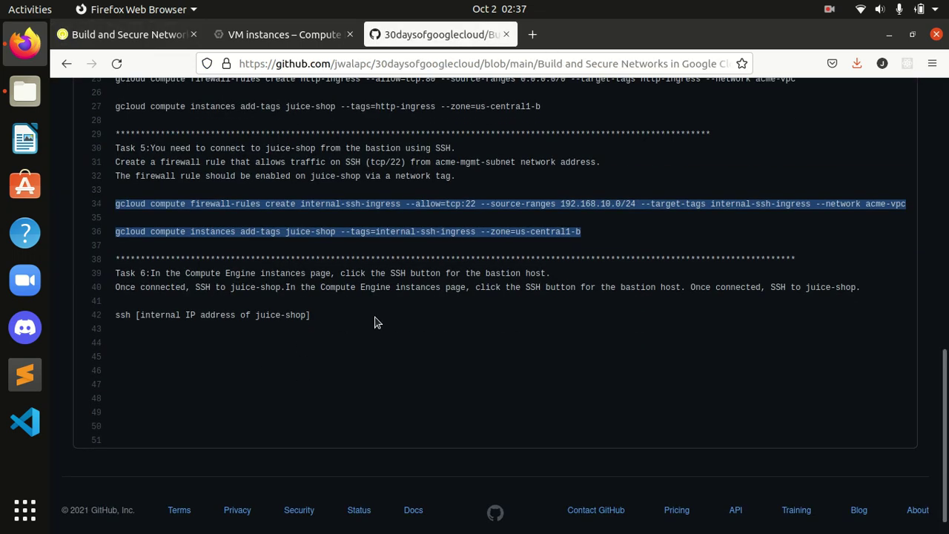
pyautogui.click(137, 35)
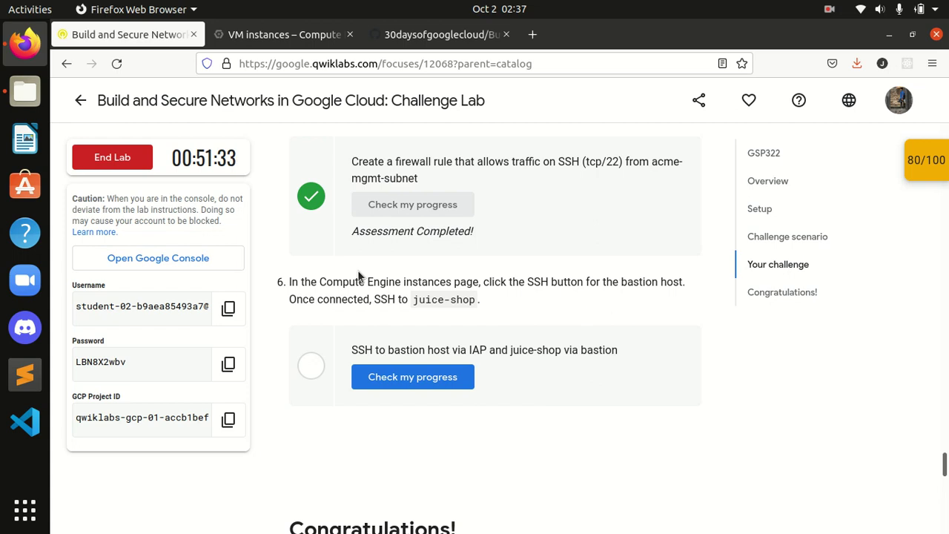
# - Open a browser SSH session to the bastion VM instance and confirm the connection
pyautogui.click(282, 34)
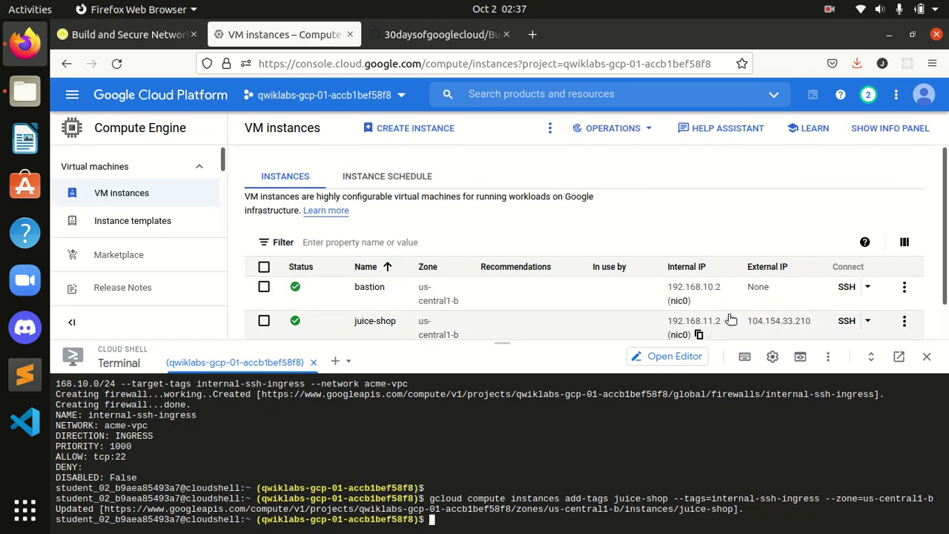
pyautogui.click(849, 290)
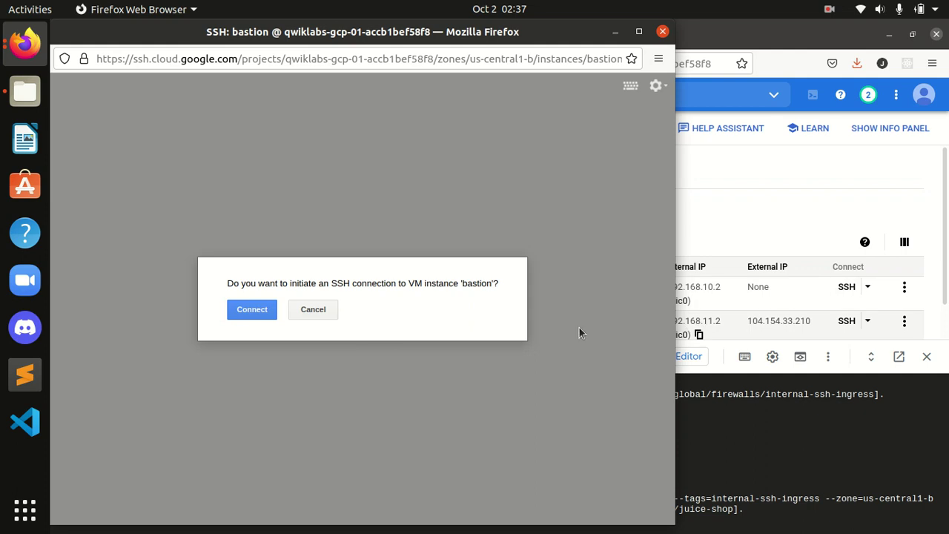
pyautogui.click(256, 316)
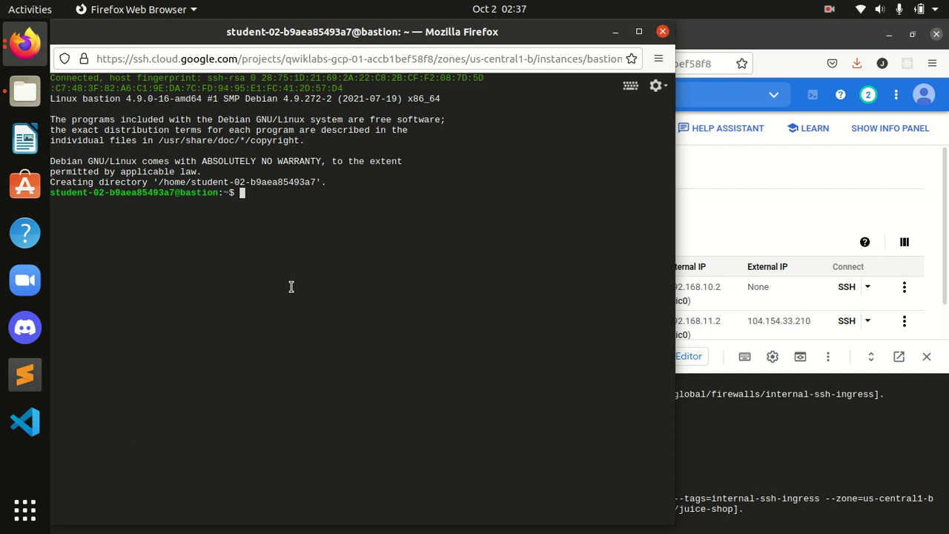
# - Try to connect from bastion to juice-shop by copying its external IP and running "ssh 104.154.33.210"
pyautogui.write('ssh')
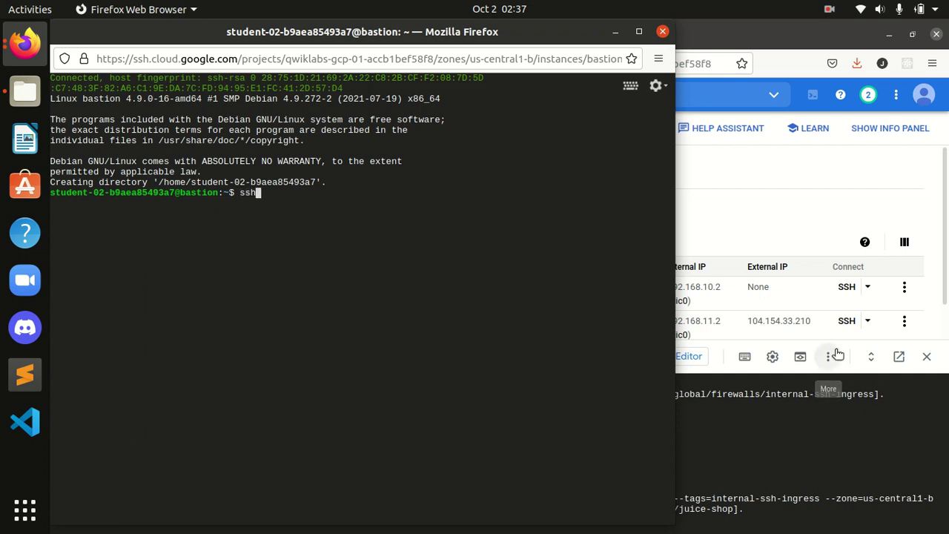
pyautogui.click(756, 335)
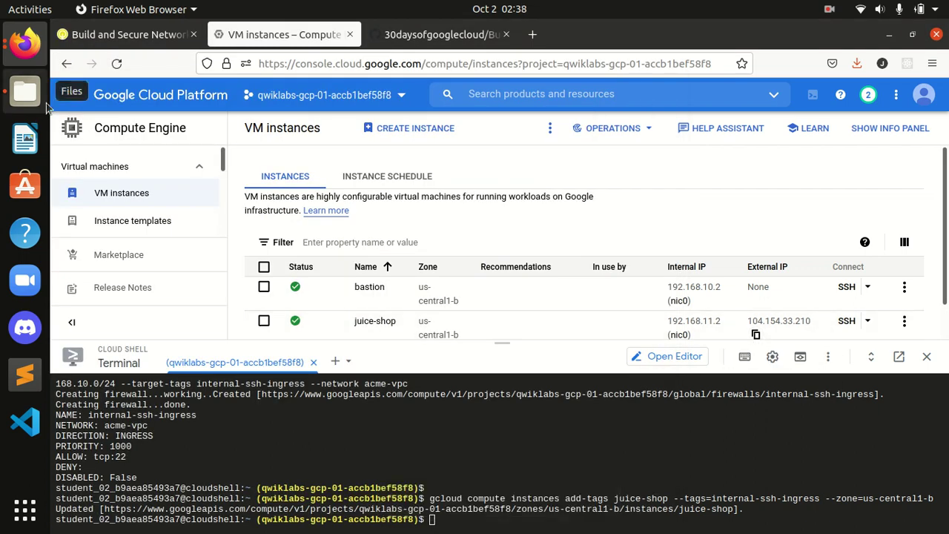
pyautogui.click(24, 43)
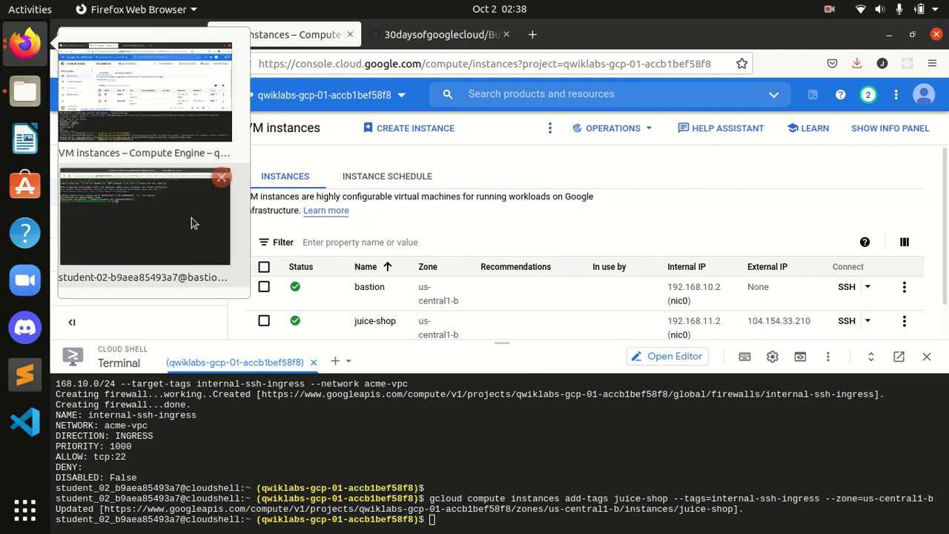
pyautogui.click(155, 243)
pyautogui.write('ssh')
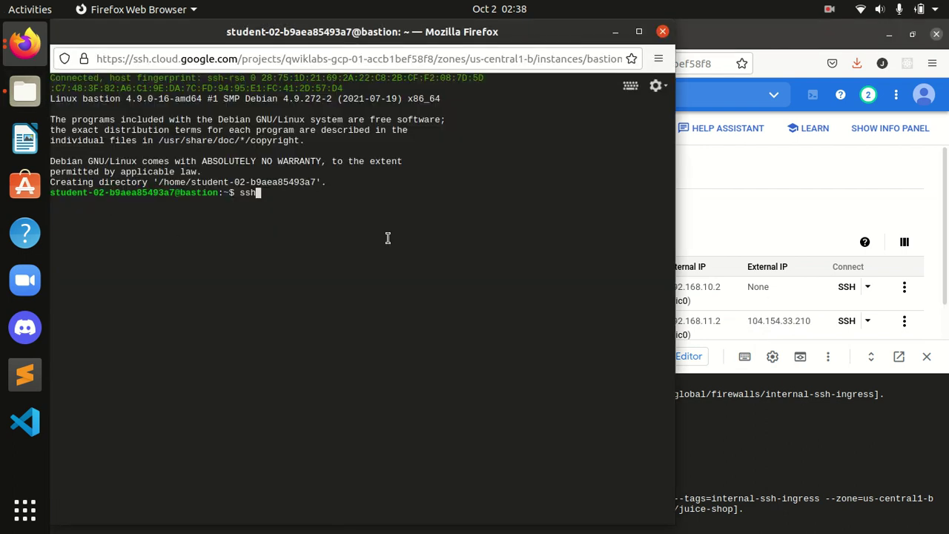
pyautogui.hotkey('ctrl', 'v')
pyautogui.press('Return')
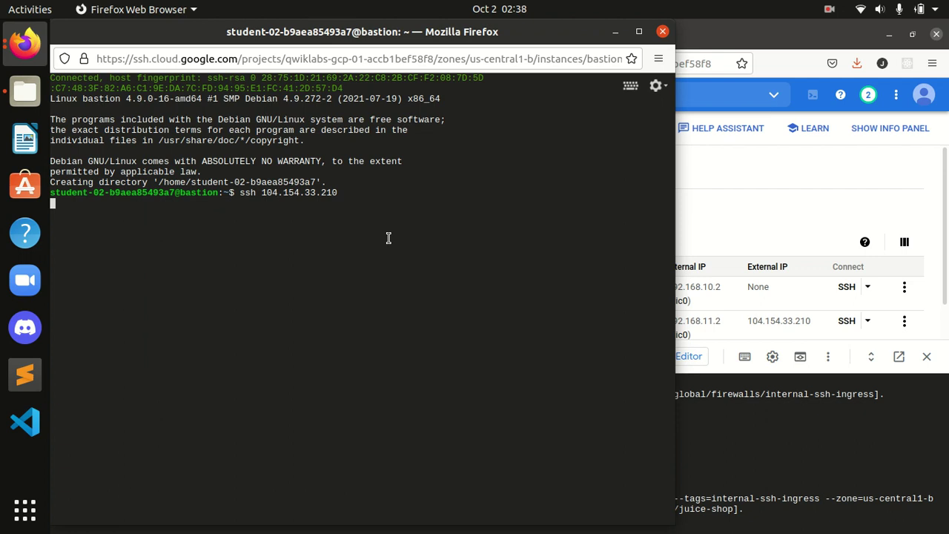
pyautogui.press('Return')
# - Return to the lab page and review the checkpoint scores down to "SSH to bastion host via IAP and juice-shop via bastion"
pyautogui.moveTo(625, 33); pyautogui.dragTo(271, 39)
pyautogui.click(514, 30)
pyautogui.click(126, 34)
pyautogui.scroll(-1, 786, 232)
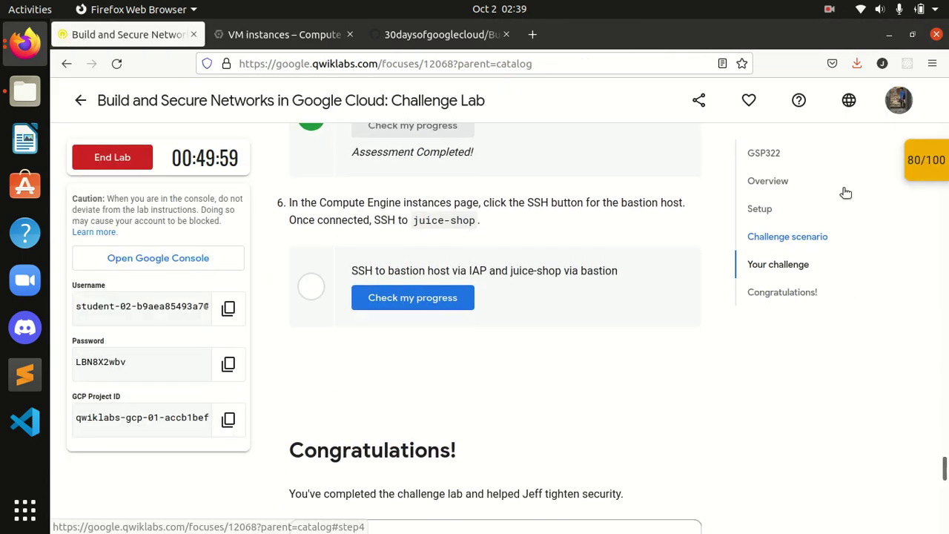
pyautogui.click(912, 173)
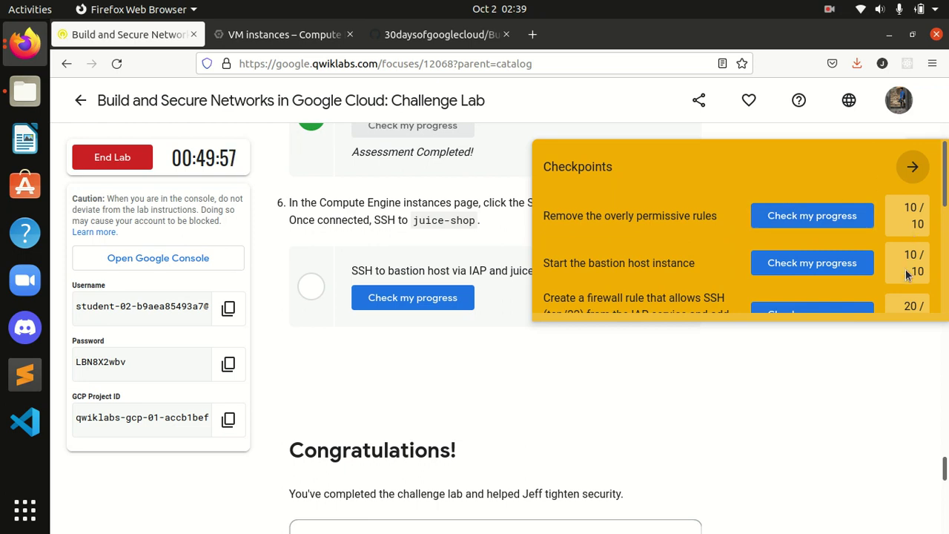
pyautogui.scroll(-5, 912, 223)
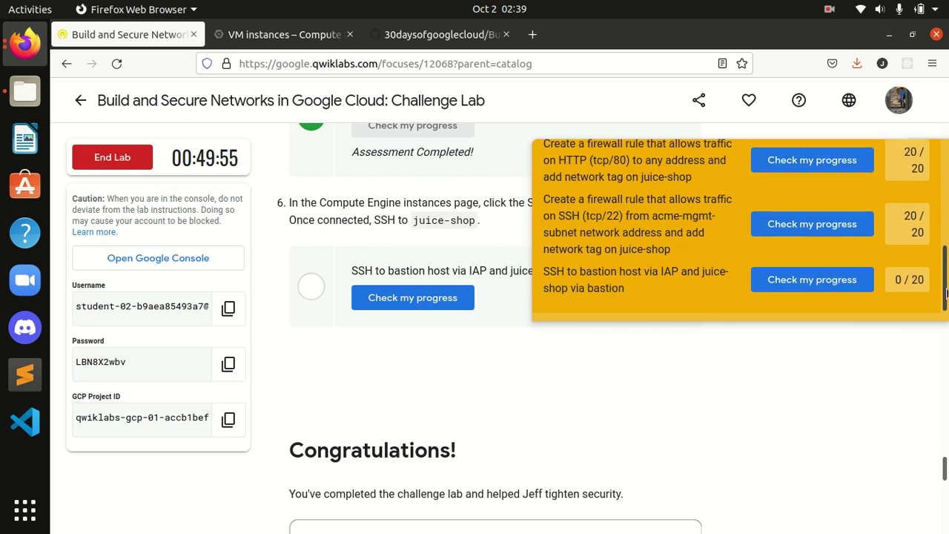
# - Check the lab progress for "SSH to bastion host via IAP and juice-shop via bastion" and review its checkpoint score
pyautogui.scroll(5, 921, 223)
pyautogui.click(923, 175)
pyautogui.click(483, 299)
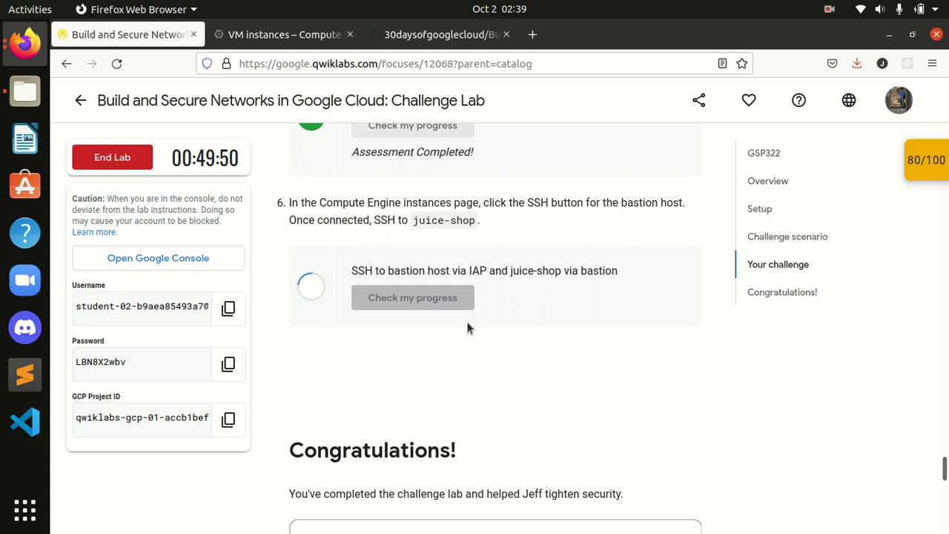
pyautogui.scroll(2, 674, 340)
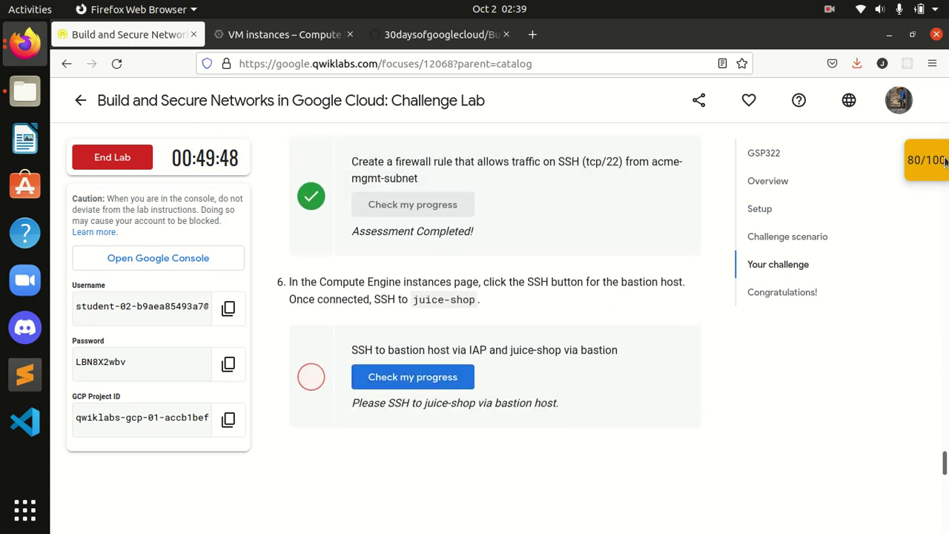
pyautogui.click(921, 174)
pyautogui.scroll(-4, 785, 292)
pyautogui.scroll(1, 875, 292)
pyautogui.scroll(-2, 940, 300)
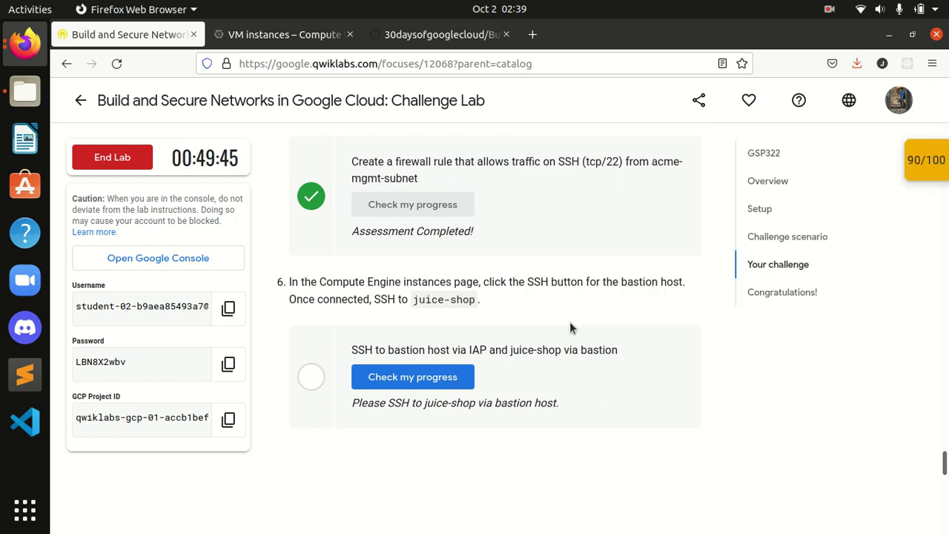
# - Recheck the bastion-to-juice-shop SSH task, both under task 6 and in the list of checkpoint scores
pyautogui.click(437, 378)
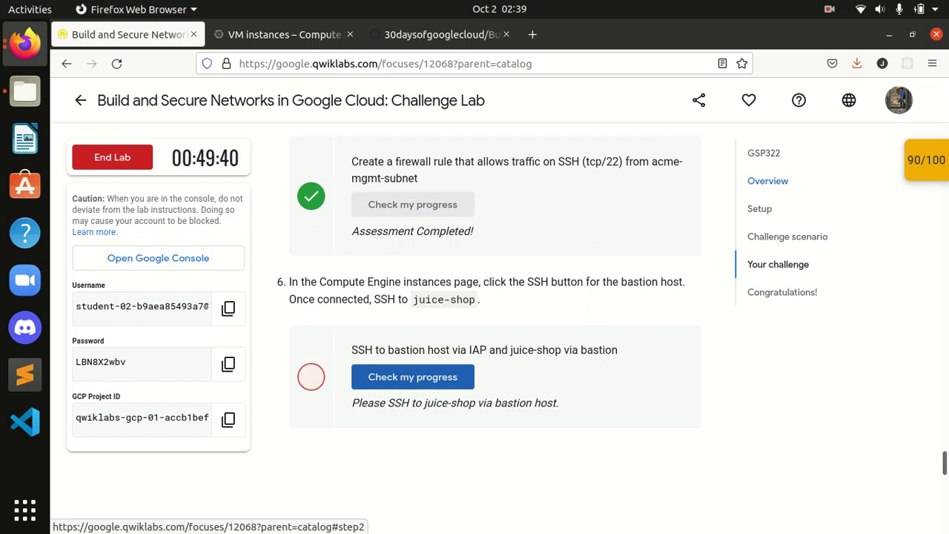
pyautogui.moveTo(923, 160)
pyautogui.scroll(-3, 820, 282)
pyautogui.click(786, 275)
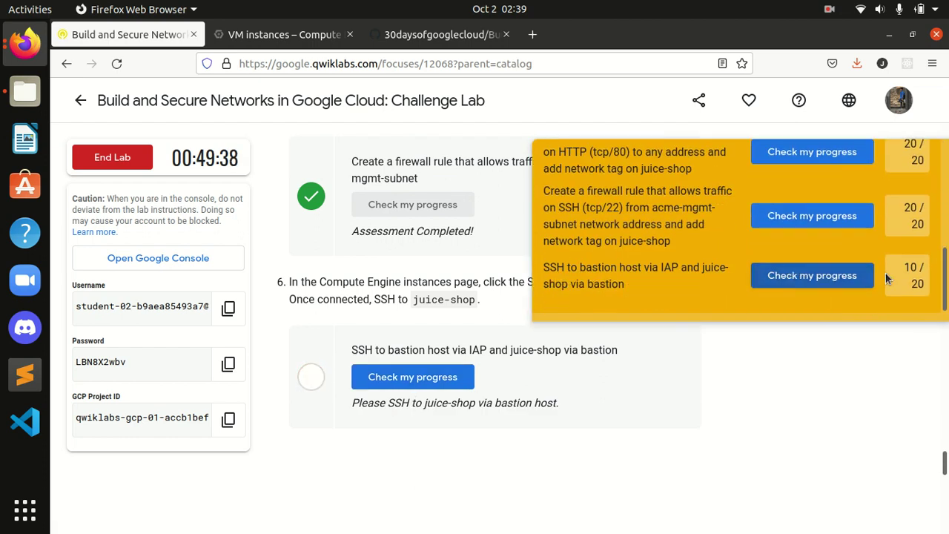
pyautogui.scroll(3, 938, 273)
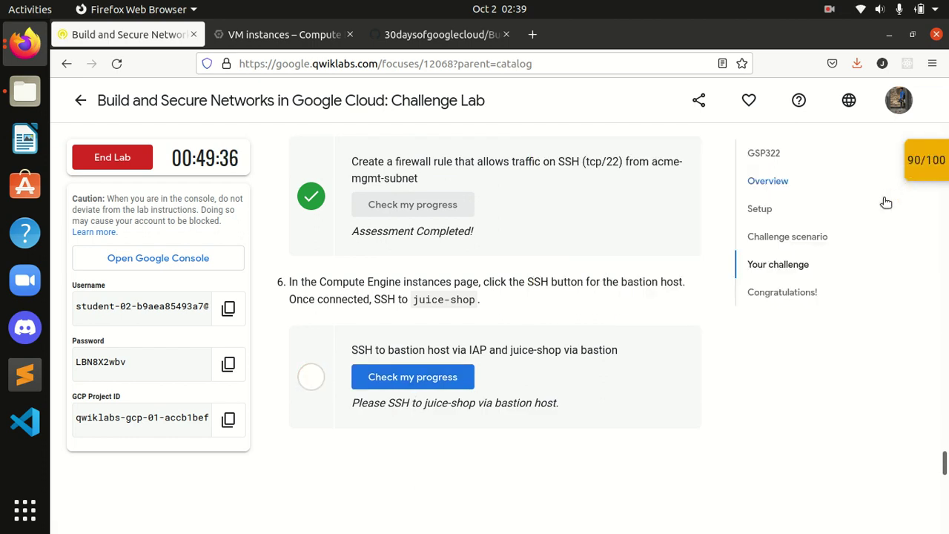
# - Look at the pending bastion SSH session and reread the task 6 ssh command in the GitHub notes
pyautogui.click(25, 55)
pyautogui.click(138, 226)
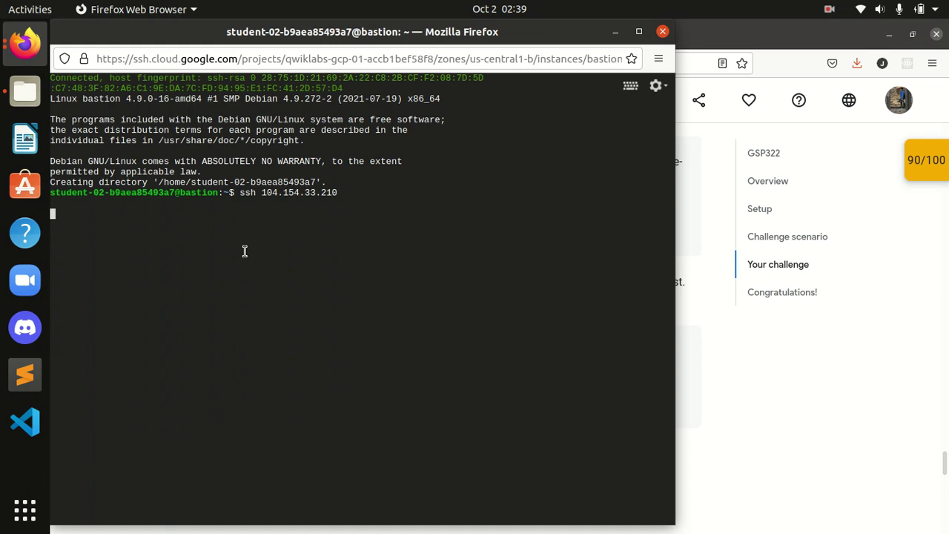
pyautogui.click(615, 31)
pyautogui.click(485, 41)
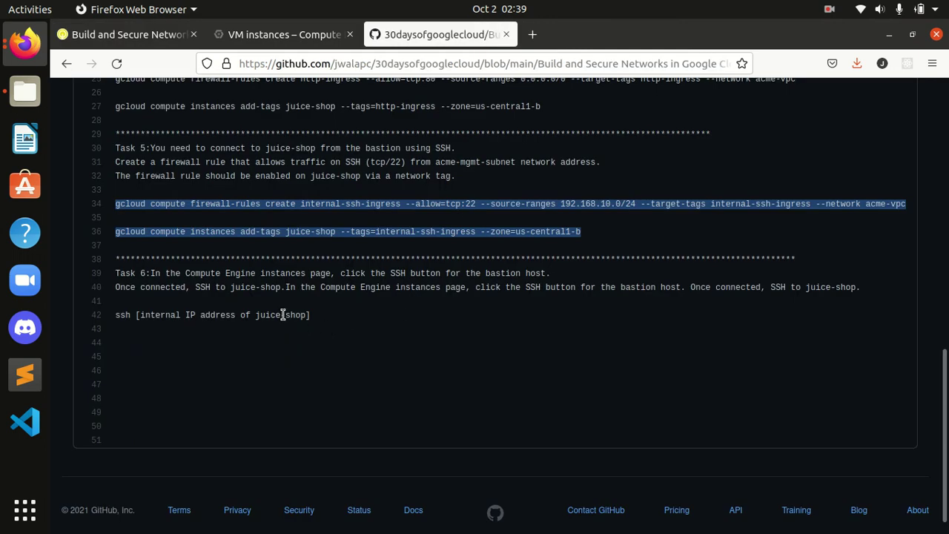
pyautogui.moveTo(136, 315); pyautogui.dragTo(377, 319)
pyautogui.click(367, 317)
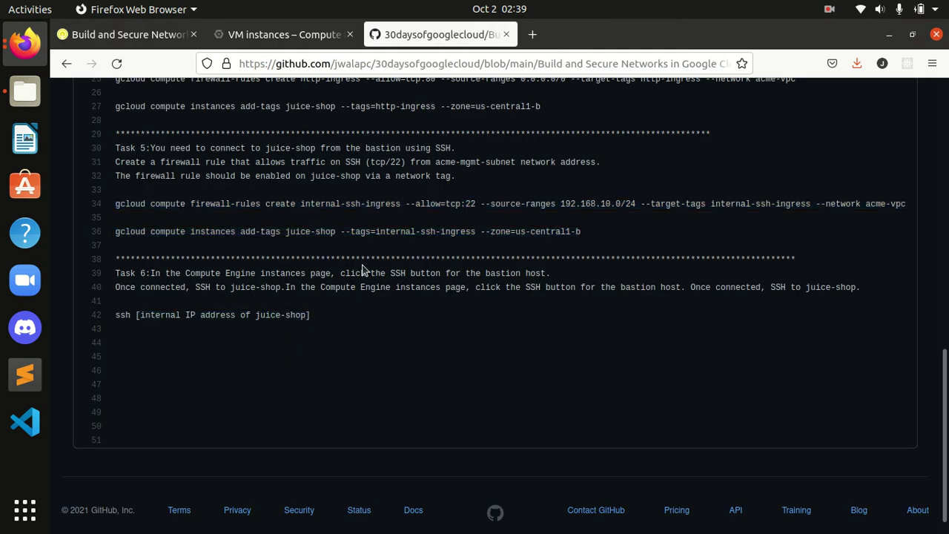
# - Interrupt the pending connection on bastion and run "ssh 192.168.11.2" using juice-shop's copied internal IP
pyautogui.click(284, 34)
pyautogui.scroll(-1, 741, 312)
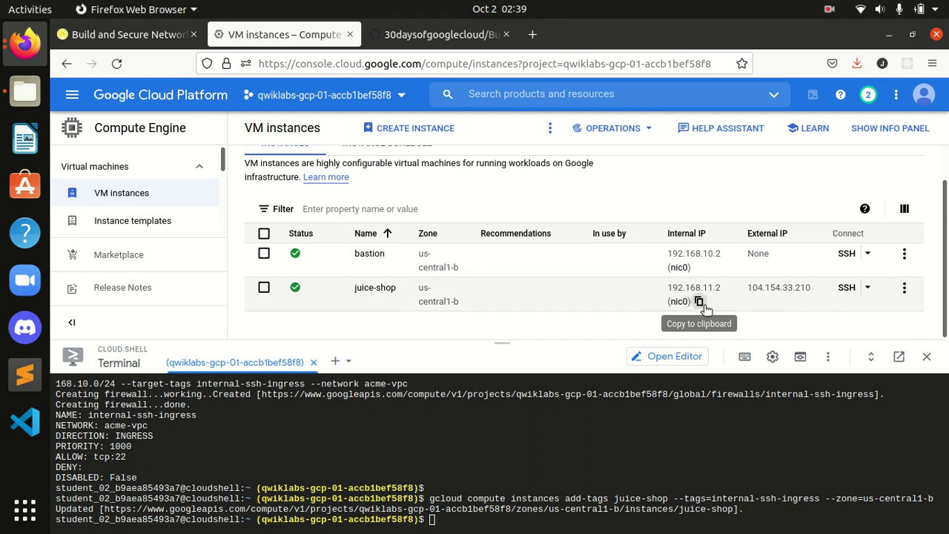
pyautogui.click(700, 301)
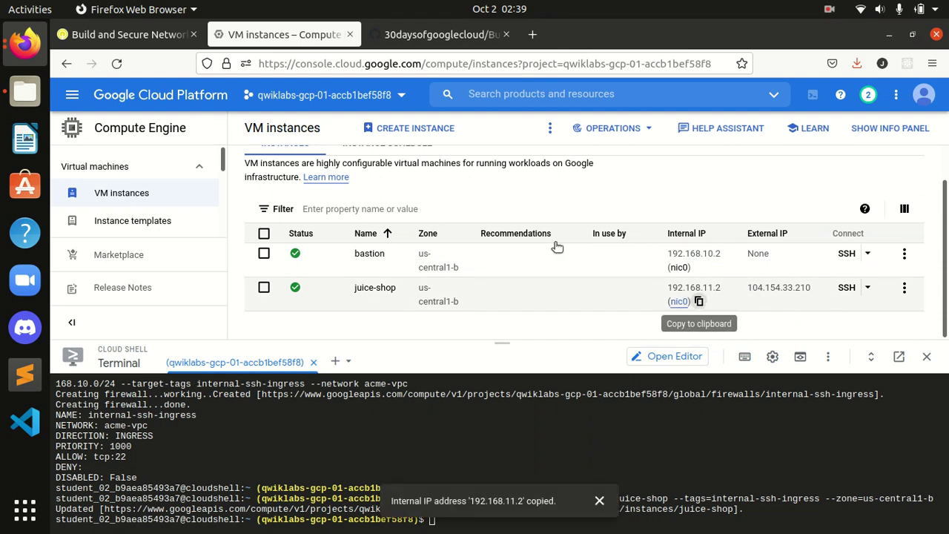
pyautogui.click(133, 34)
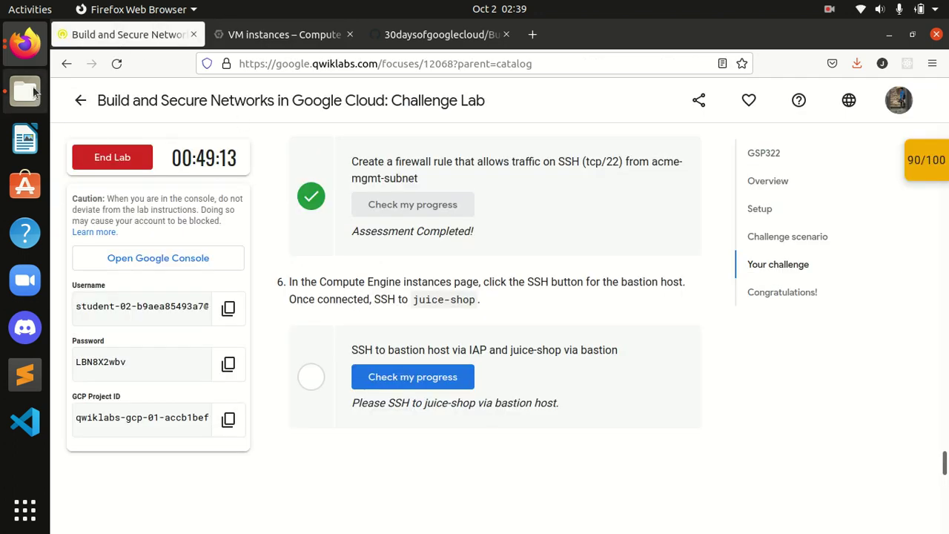
pyautogui.click(27, 56)
pyautogui.click(173, 213)
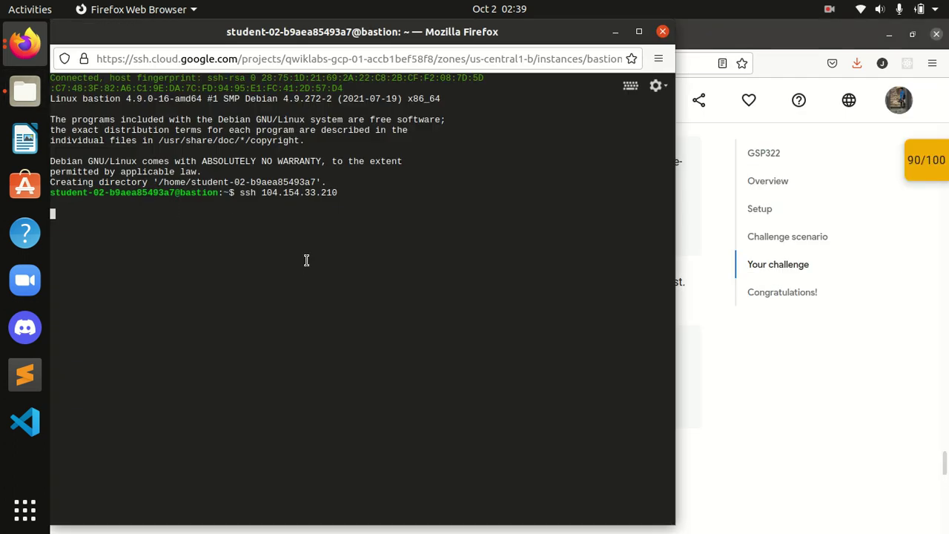
pyautogui.hotkey('ctrl', 'c')
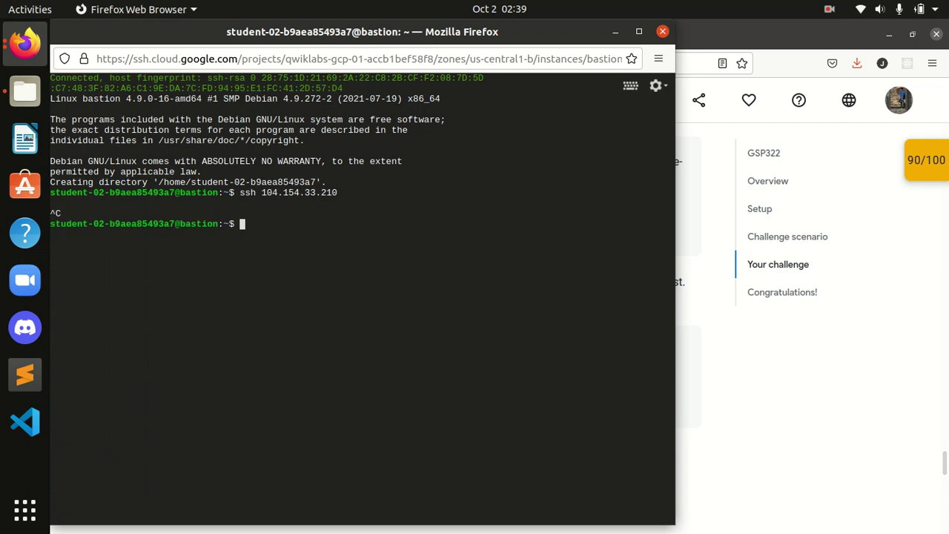
pyautogui.write('ssh')
pyautogui.hotkey('ctrl', 'v')
pyautogui.press('Return')
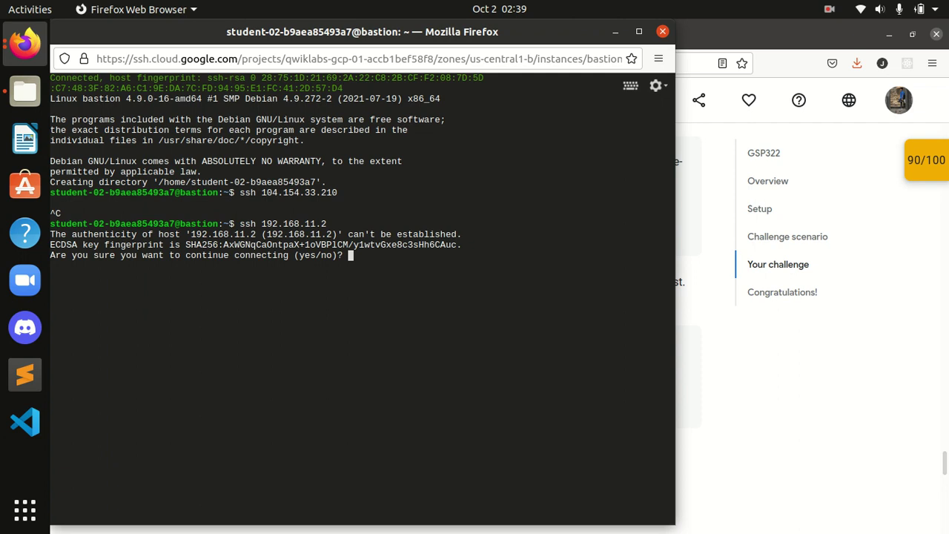
# - Accept juice-shop's host key by answering "yes" to complete the SSH connection from bastion
pyautogui.write('y')
pyautogui.press('Return')
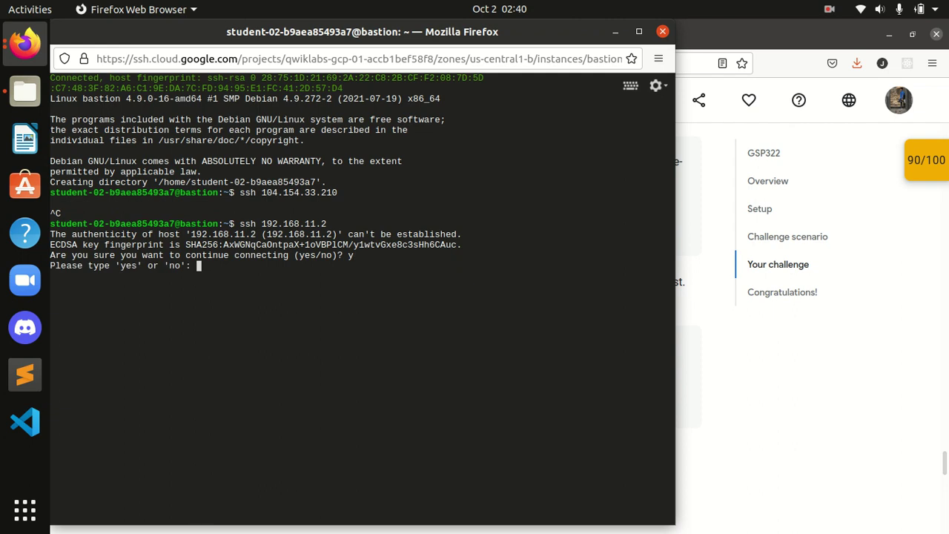
pyautogui.write('ye')
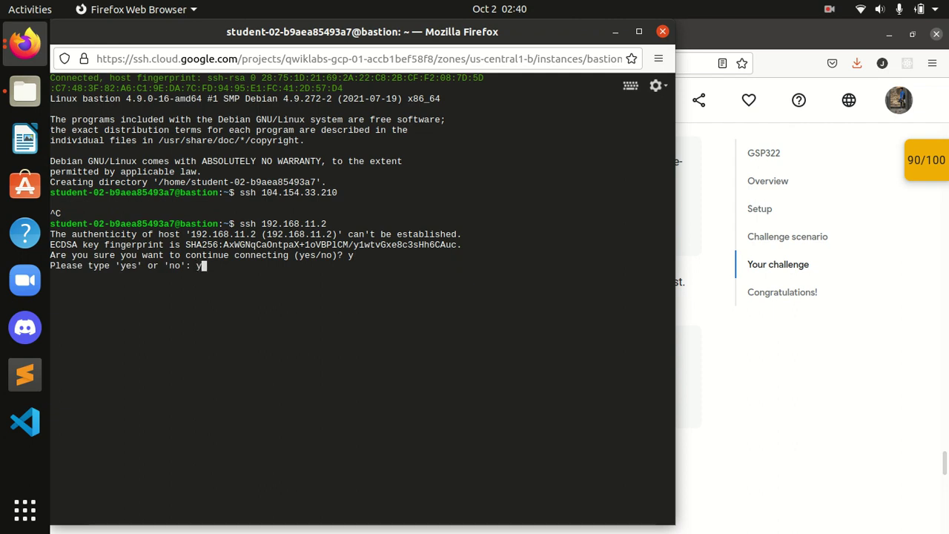
pyautogui.write('s')
pyautogui.press('Return')
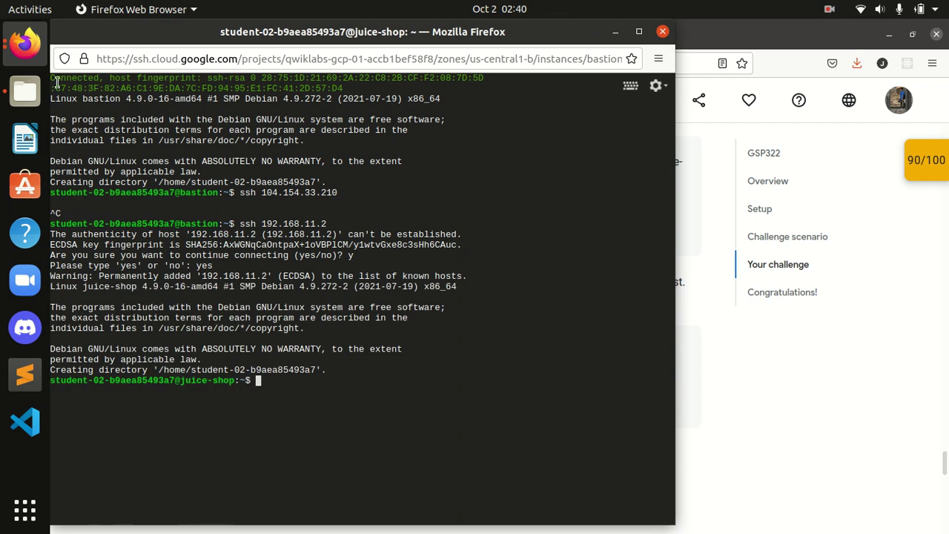
# - Return to the lab page and check the task 6 progress for the new juice-shop connection
pyautogui.click(22, 50)
pyautogui.click(145, 93)
pyautogui.click(401, 382)
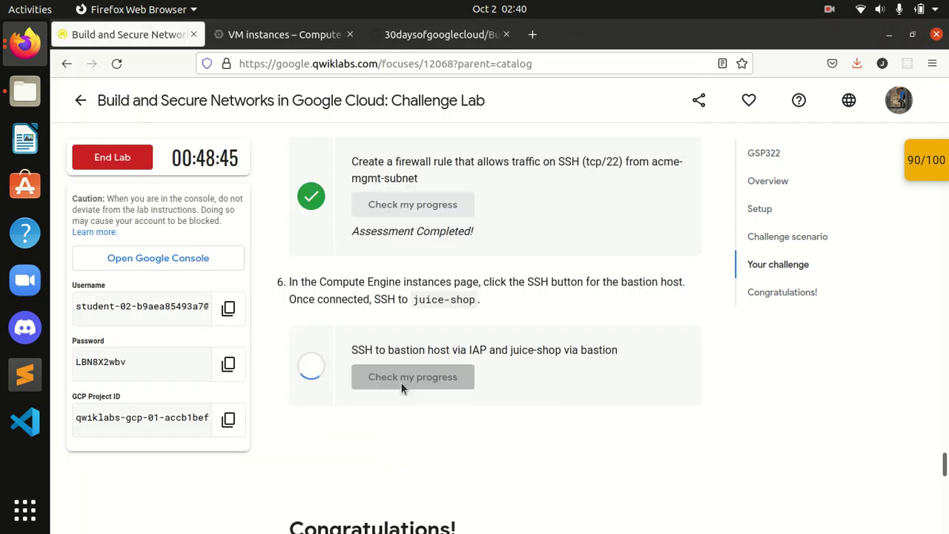
pyautogui.click(402, 382)
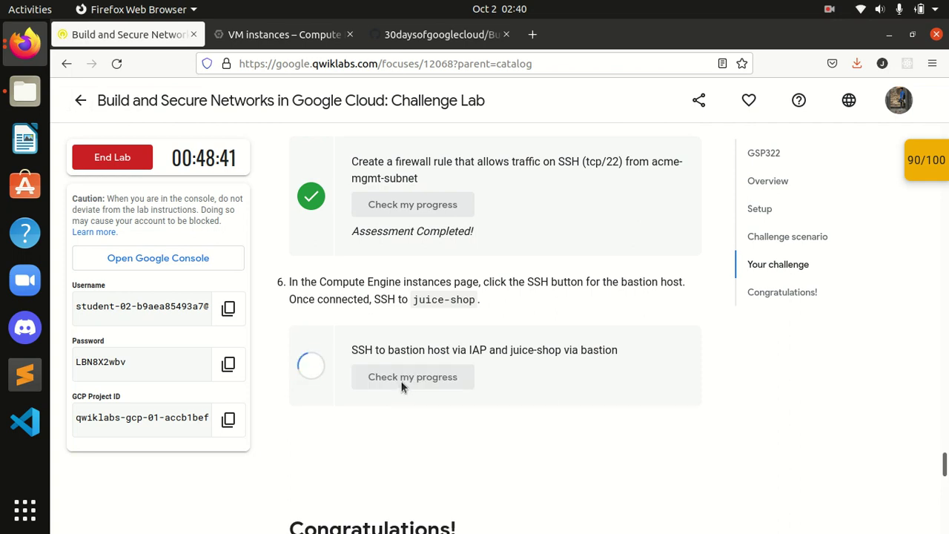
pyautogui.click(432, 39)
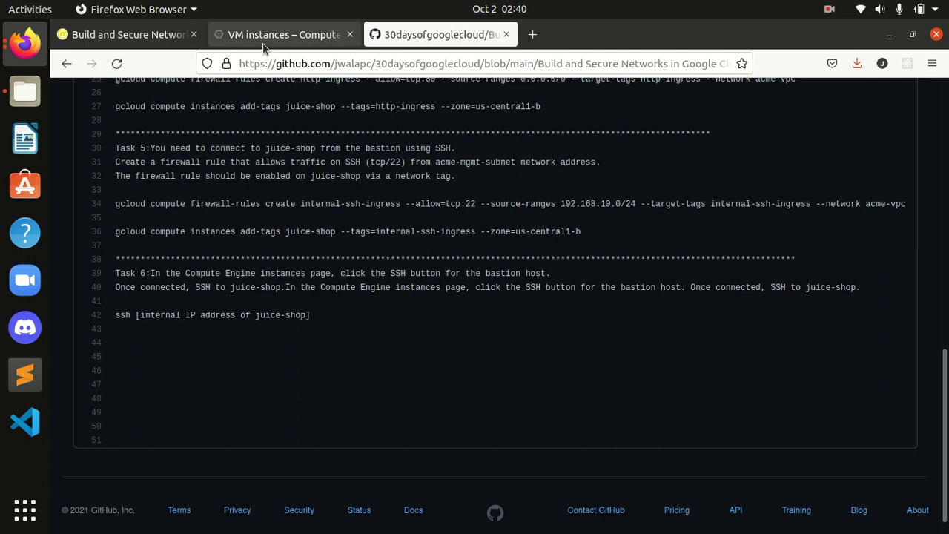
pyautogui.click(282, 34)
pyautogui.click(126, 35)
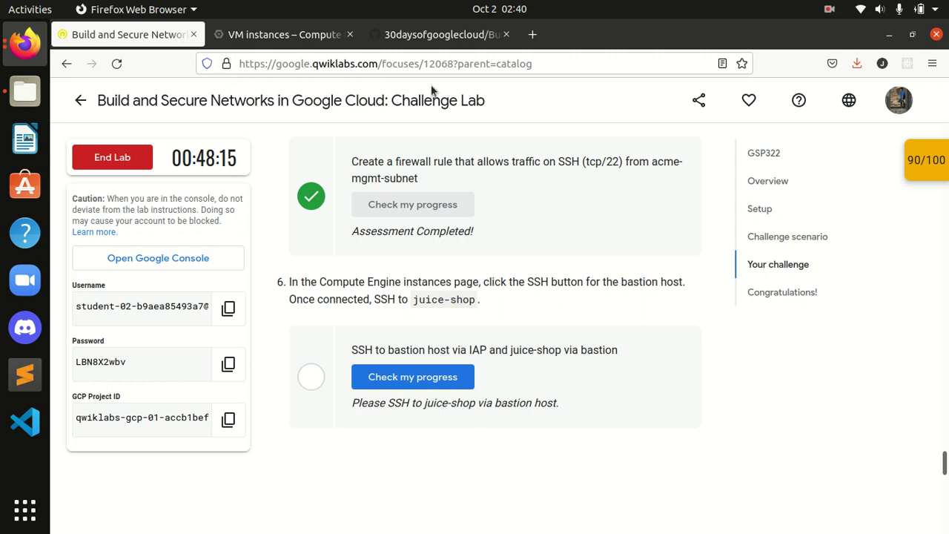
pyautogui.click(303, 36)
pyautogui.hotkey('ctrl', 'Tab')
pyautogui.hotkey('ctrl', 'Tab')
# - Copy juice-shop's external IP and run "ssh 104.154.33.210" in the open juice-shop session
pyautogui.click(11, 53)
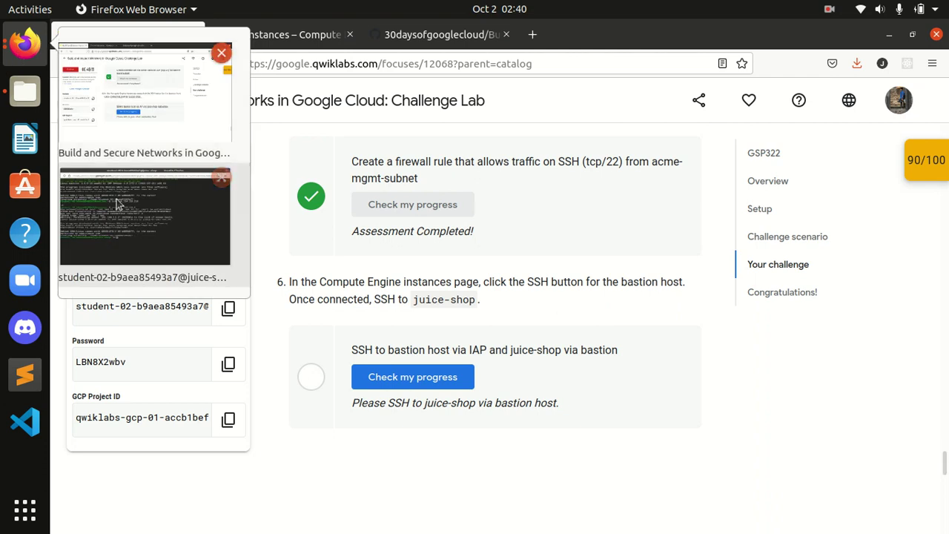
pyautogui.click(127, 215)
pyautogui.write('ssh')
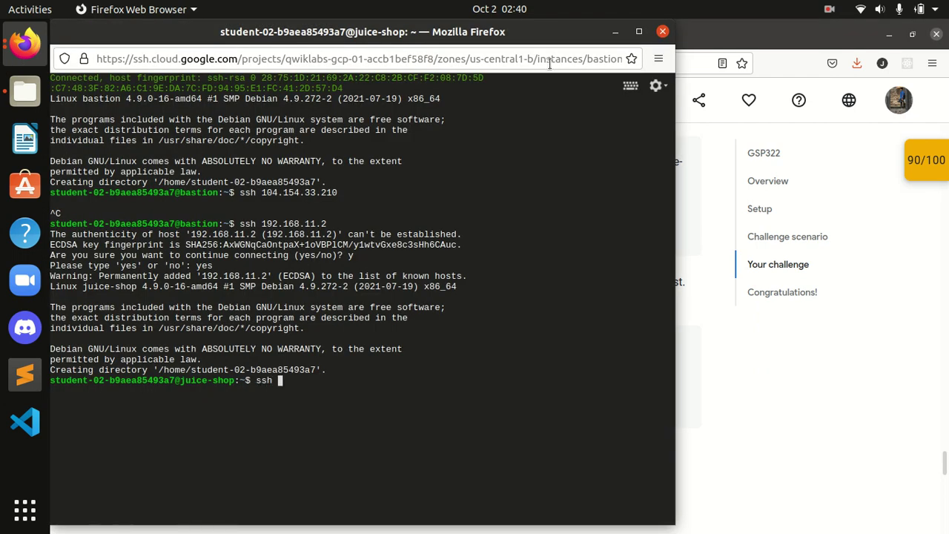
pyautogui.click(616, 31)
pyautogui.click(279, 35)
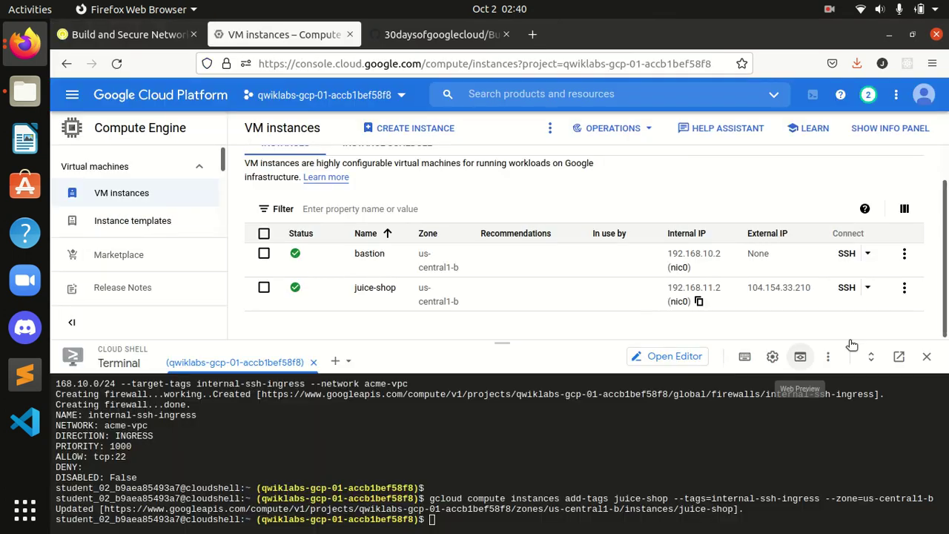
pyautogui.click(757, 304)
pyautogui.click(24, 43)
pyautogui.click(126, 221)
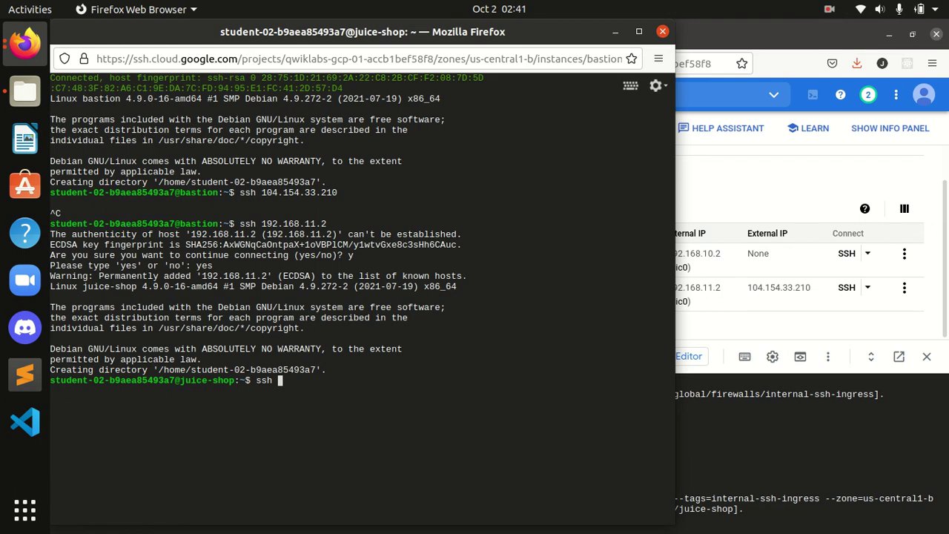
pyautogui.hotkey('ctrl', 'v')
pyautogui.press('Return')
pyautogui.click(616, 32)
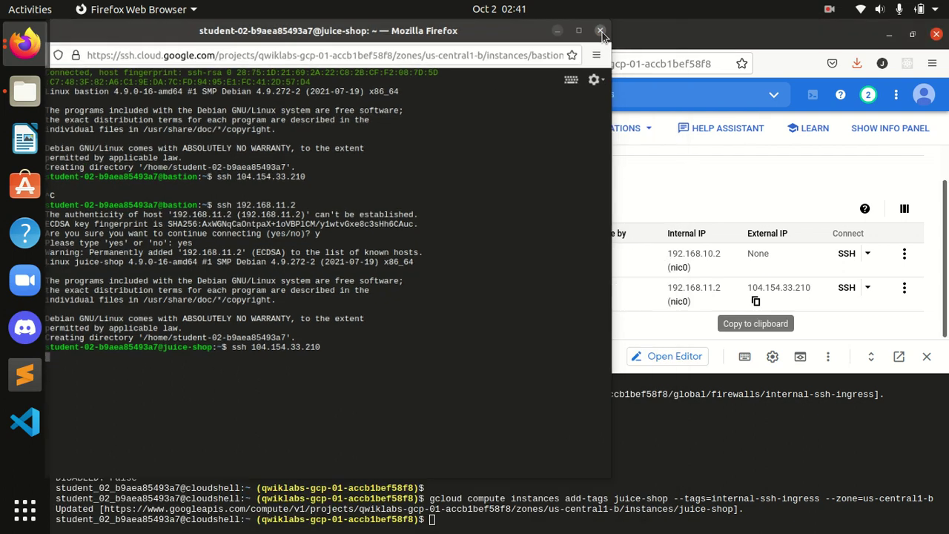
# - Go back to the lab page and check the progress of the bastion and juice-shop SSH task again
pyautogui.click(21, 49)
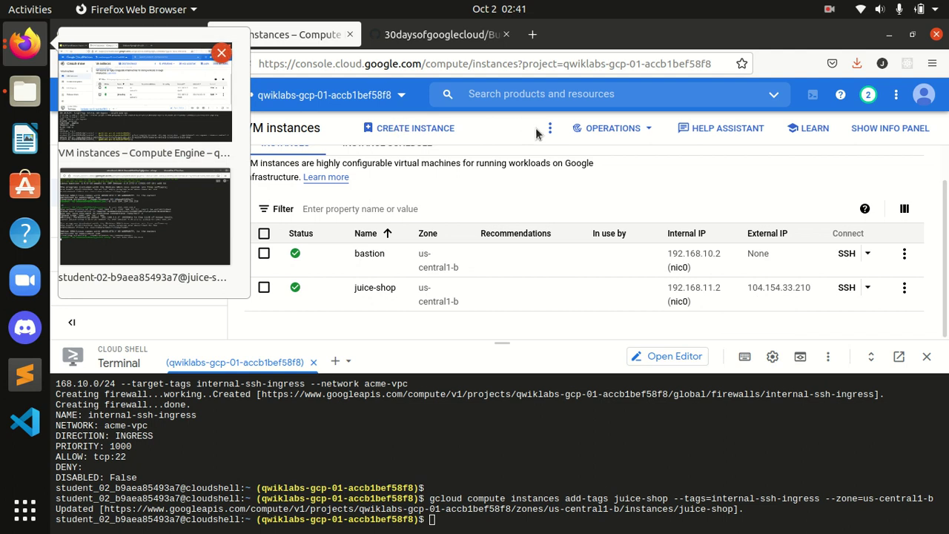
pyautogui.click(206, 60)
pyautogui.click(127, 35)
pyautogui.click(424, 378)
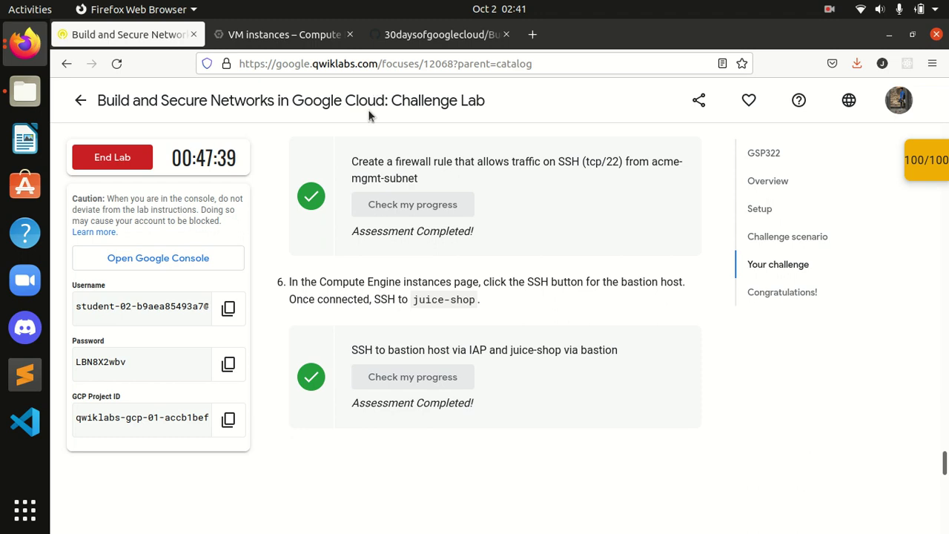
# - Review the completed task 6 and the Congratulations section at the end of the lab instructions
pyautogui.scroll(-2, 585, 323)
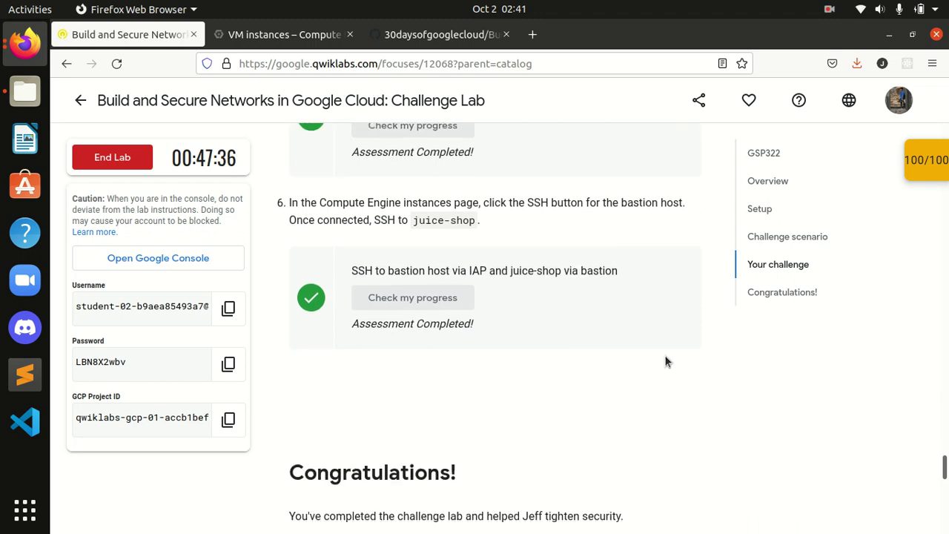
pyautogui.moveTo(944, 467); pyautogui.dragTo(945, 491)
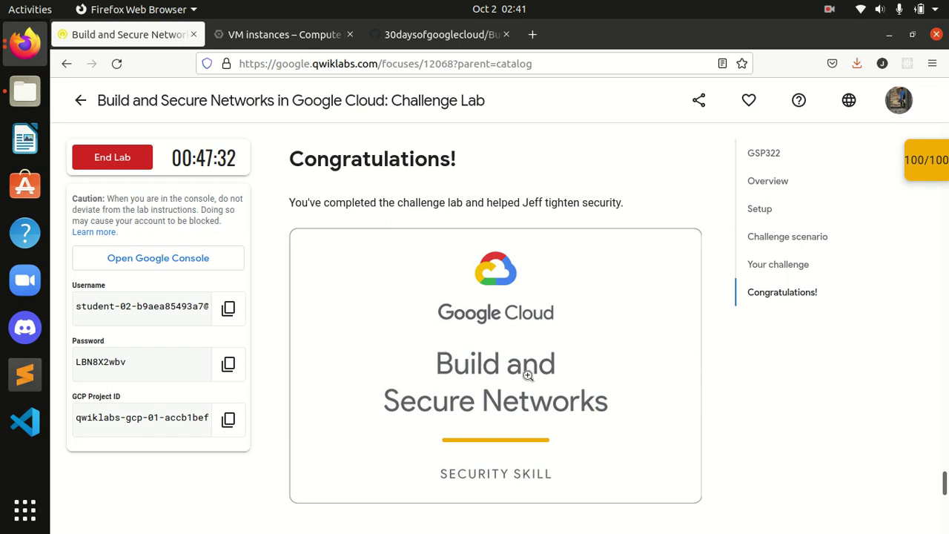
pyautogui.moveTo(945, 483)
pyautogui.mouseDown()
pyautogui.moveTo(944, 517)
pyautogui.moveTo(945, 498)
pyautogui.mouseUp()
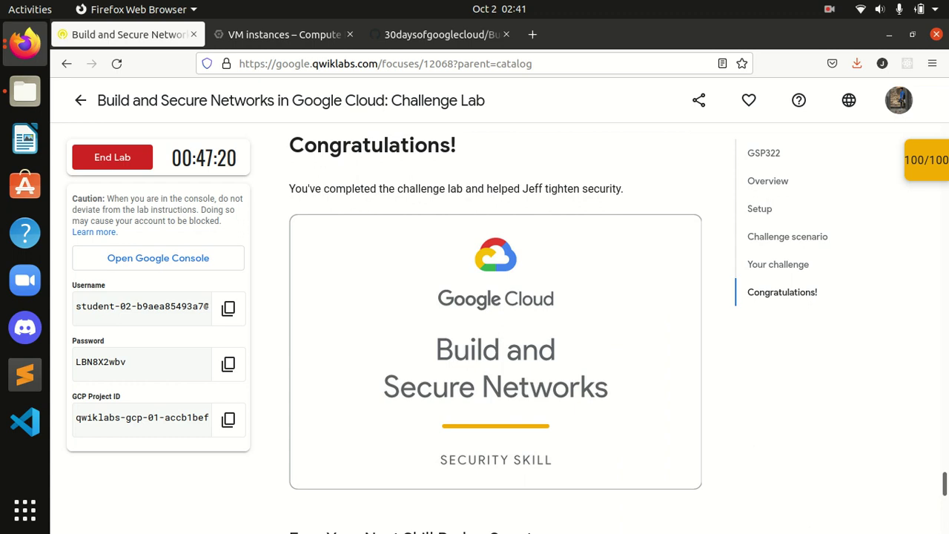
# - End the lab, confirm ending it, and dismiss the satisfaction survey without submitting a rating
pyautogui.click(144, 165)
pyautogui.click(625, 361)
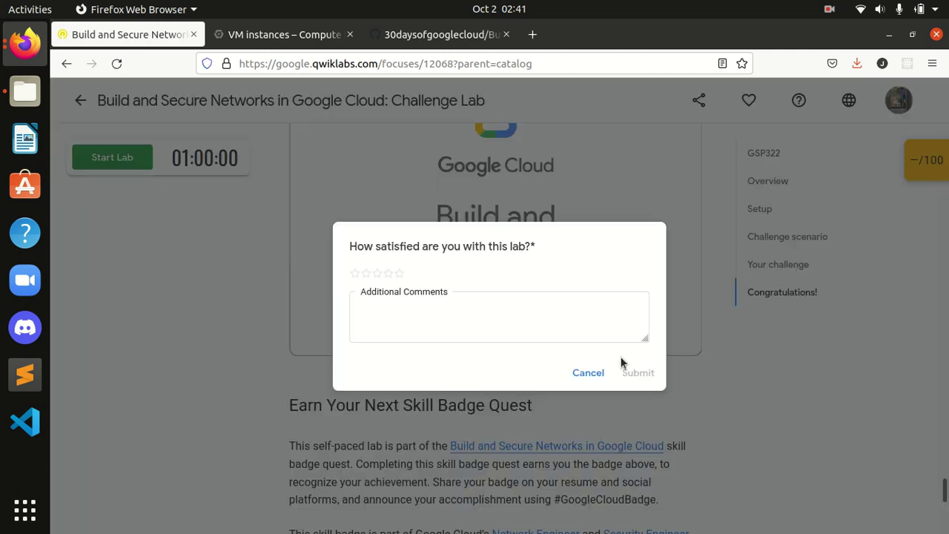
pyautogui.click(599, 372)
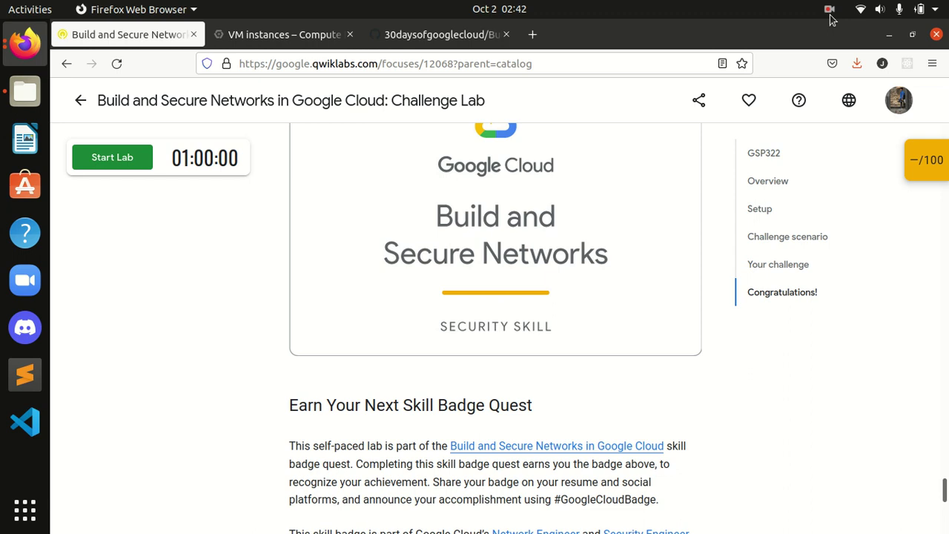
pyautogui.click(830, 10)
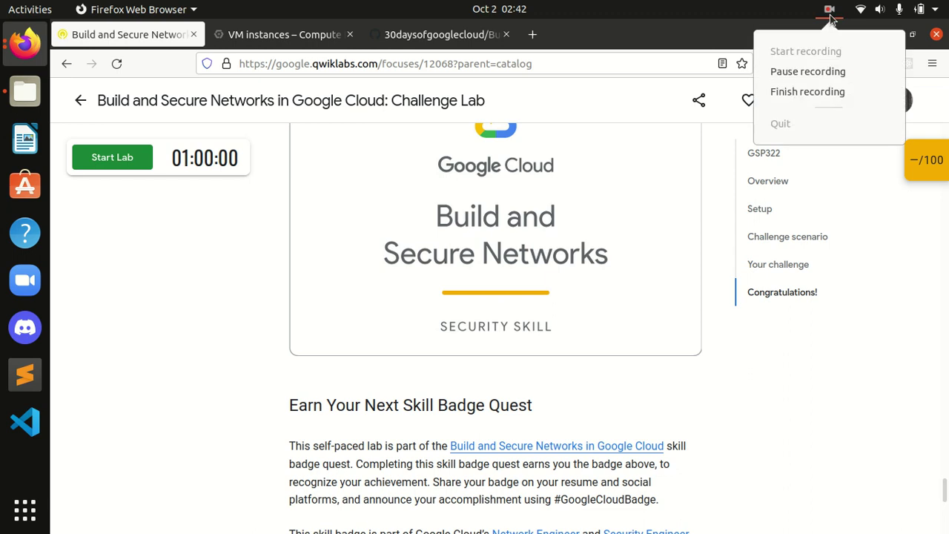